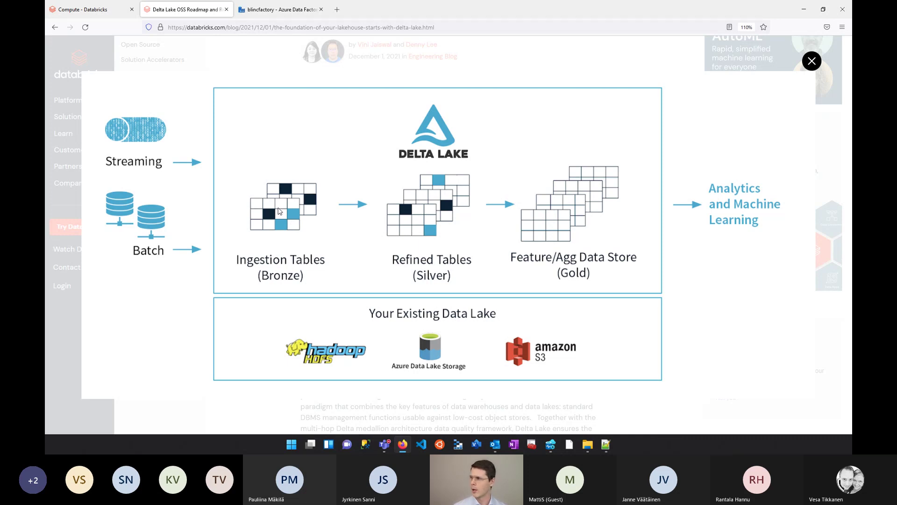
# - Close the enlarged Delta Lake diagram, switch to Azure Data Factory and read the release note on Delta Lake connector authentication types
pyautogui.click(812, 62)
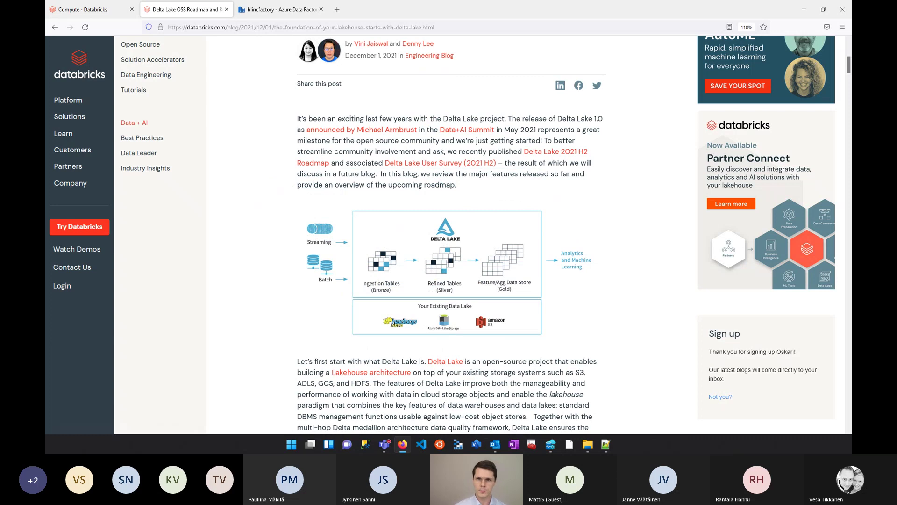
pyautogui.click(294, 18)
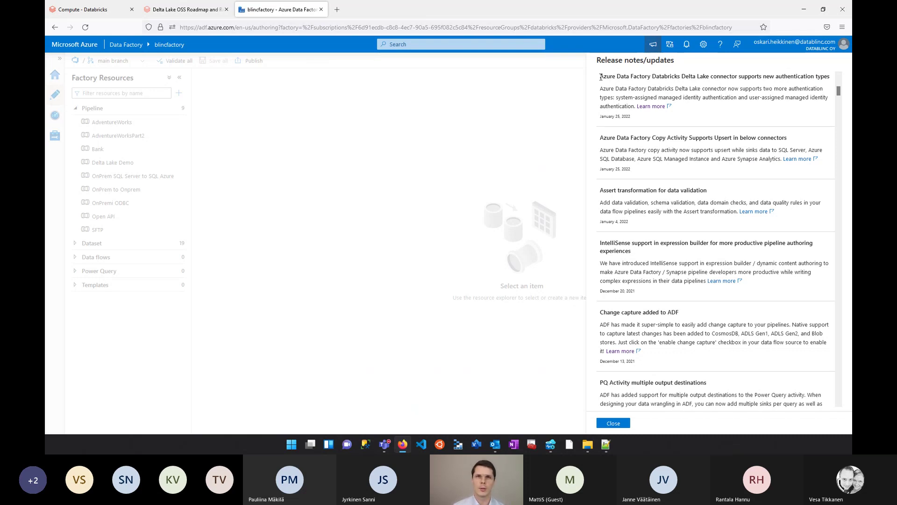
pyautogui.moveTo(601, 77); pyautogui.dragTo(636, 107)
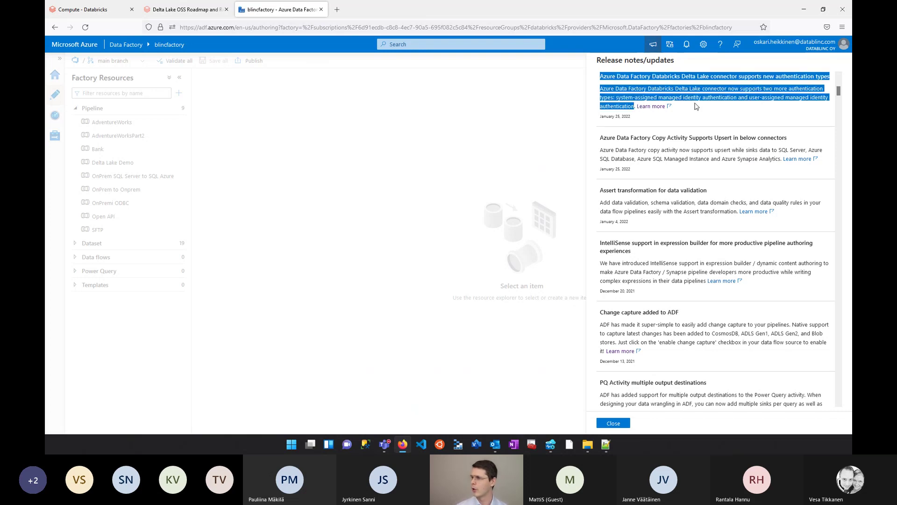
pyautogui.click(628, 98)
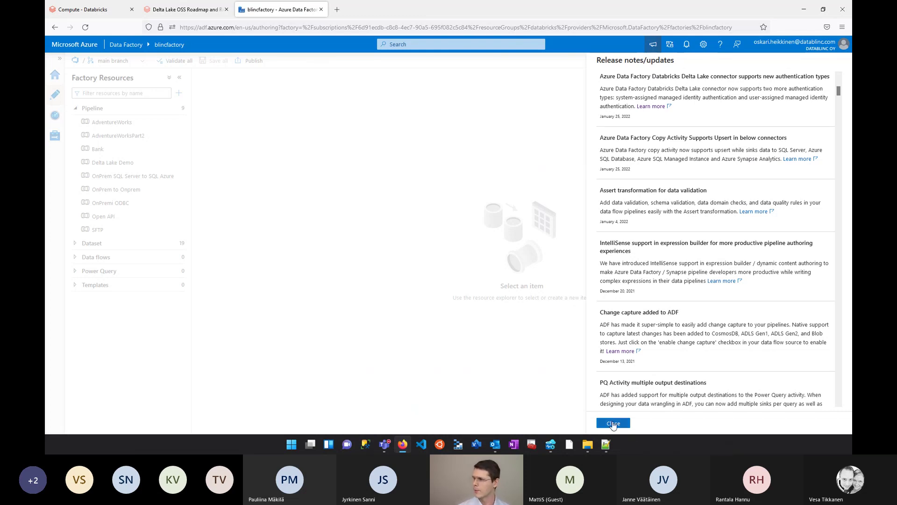
pyautogui.click(614, 423)
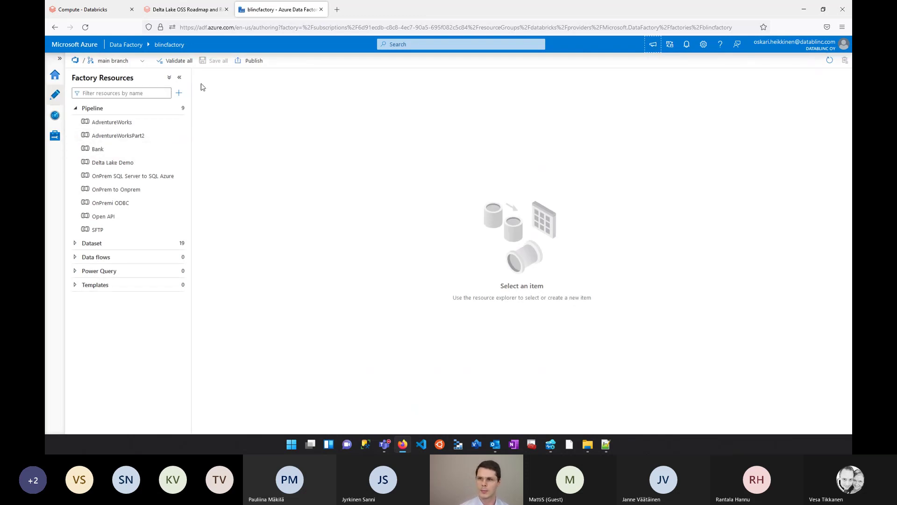
# - Create a new pipeline in the factory and name it Delta Lake Coffee Break
pyautogui.click(179, 93)
pyautogui.moveTo(197, 111)
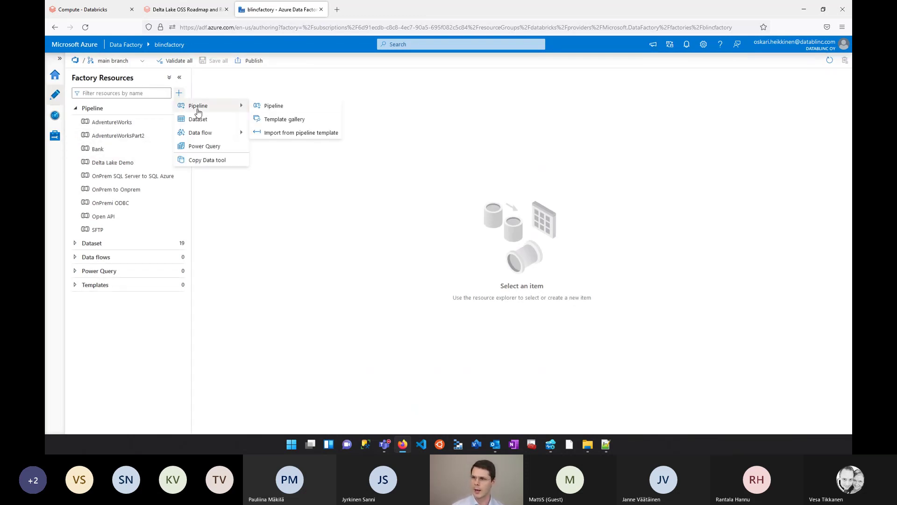
pyautogui.click(293, 108)
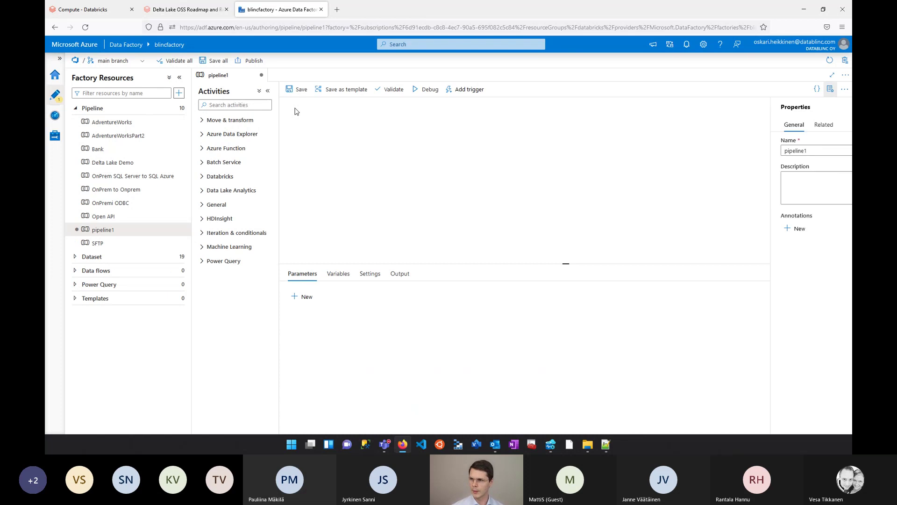
pyautogui.write('Delta Lake ')
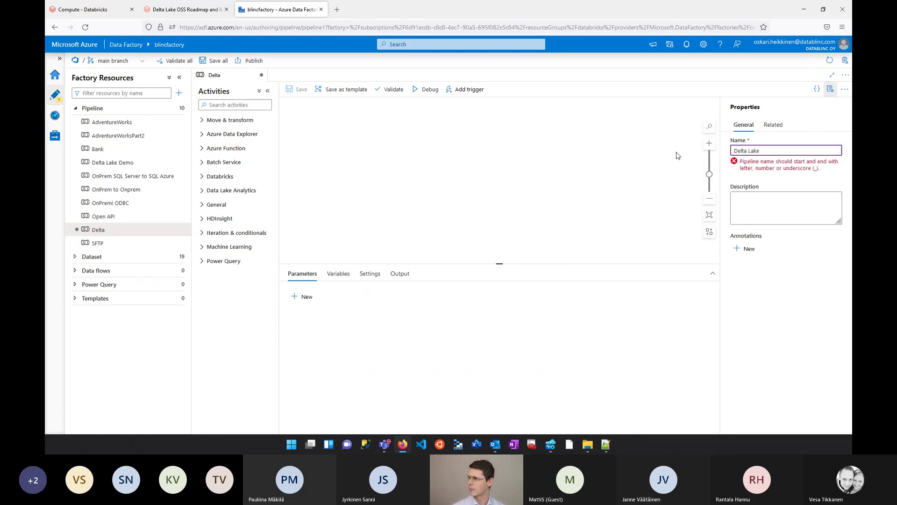
pyautogui.write('Coffee Break')
pyautogui.click(559, 185)
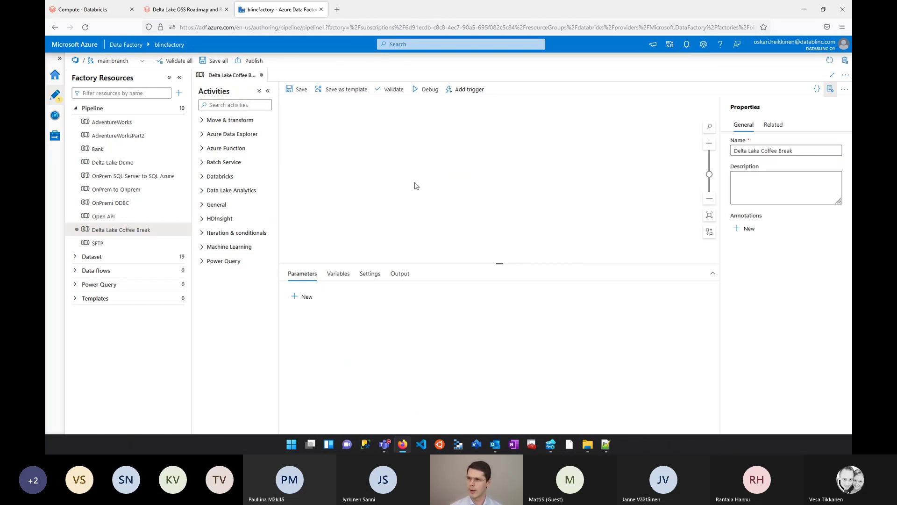
# - Add a Copy data activity to the pipeline and name it "to delta lake"
pyautogui.click(203, 121)
pyautogui.moveTo(223, 135); pyautogui.dragTo(362, 155)
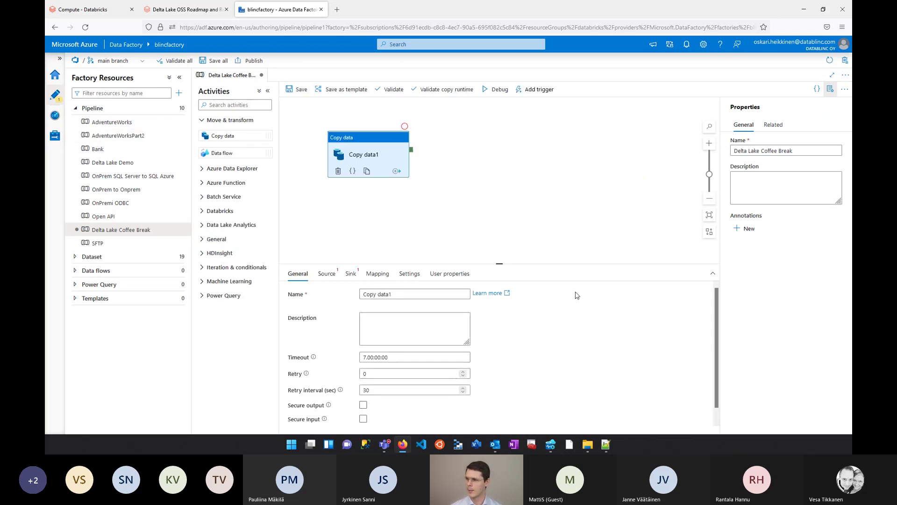
pyautogui.write('to')
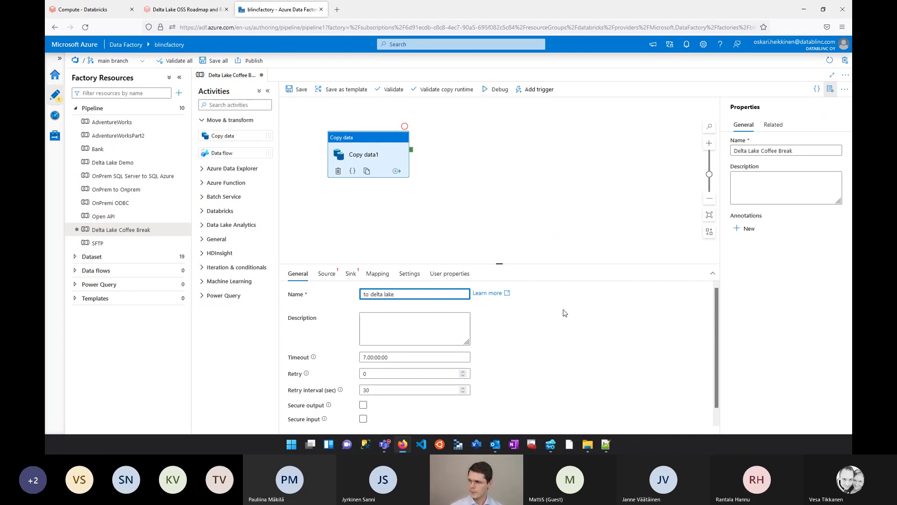
# - Set the copy activity's source dataset to Culture and request a preview of its data
pyautogui.click(327, 275)
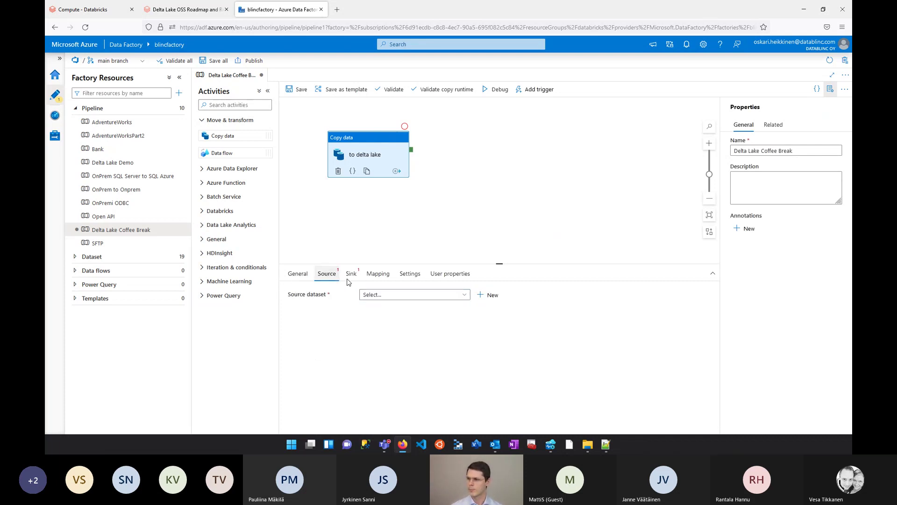
pyautogui.click(830, 89)
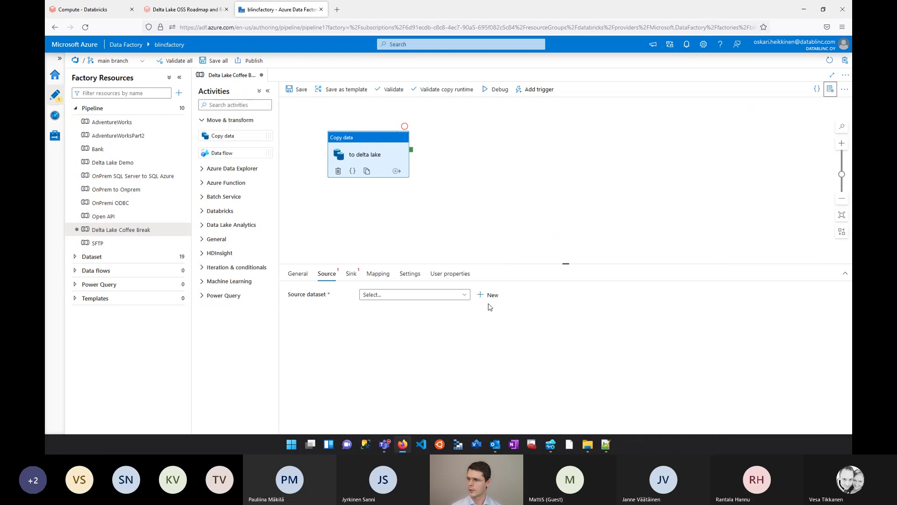
pyautogui.click(437, 298)
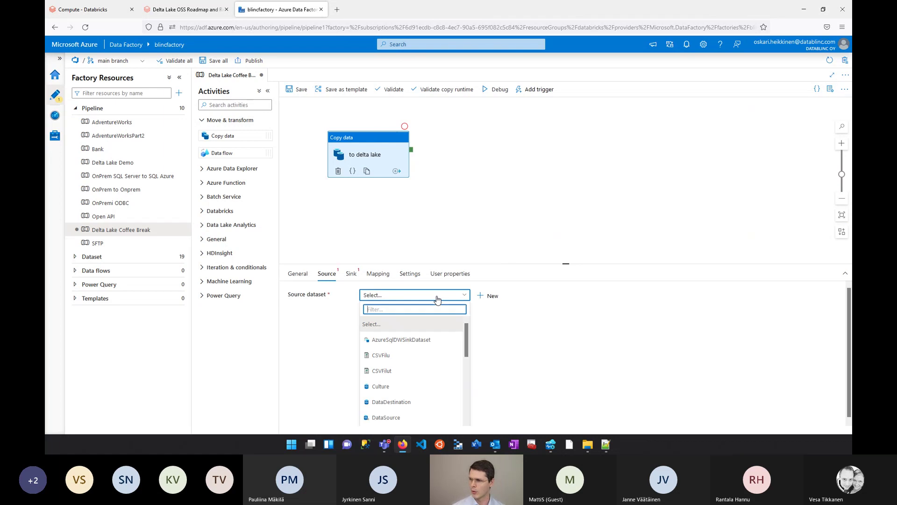
pyautogui.click(424, 394)
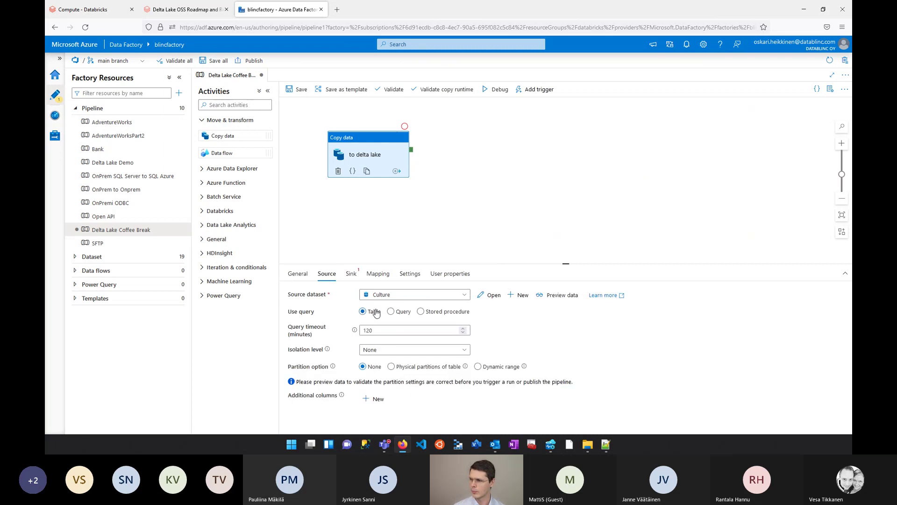
pyautogui.click(563, 295)
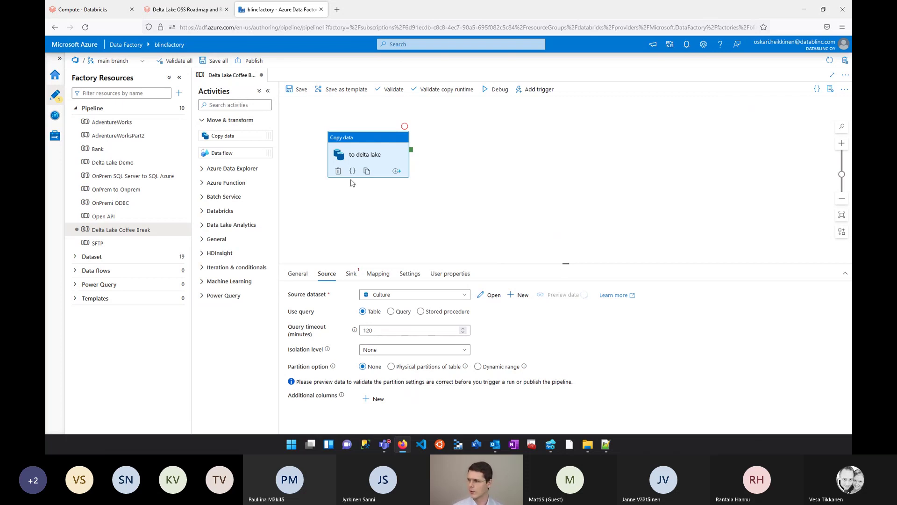
# - Start a new Azure Databricks Delta Lake dataset for the copy activity's sink and name it DeltaLakeCulture2
pyautogui.click(352, 278)
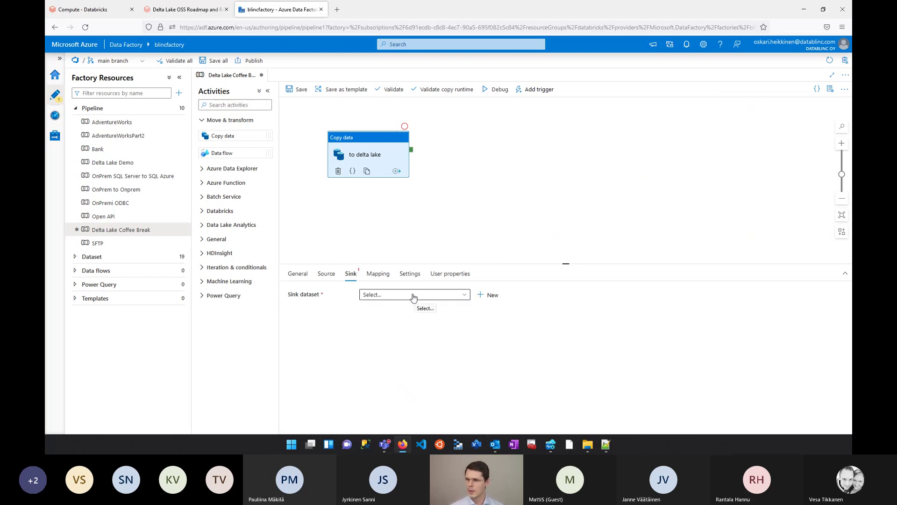
pyautogui.click(489, 299)
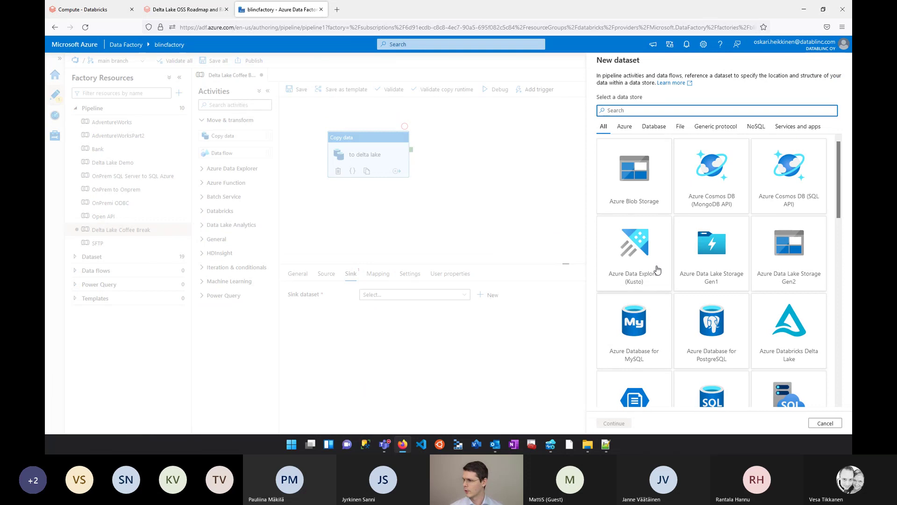
pyautogui.click(800, 335)
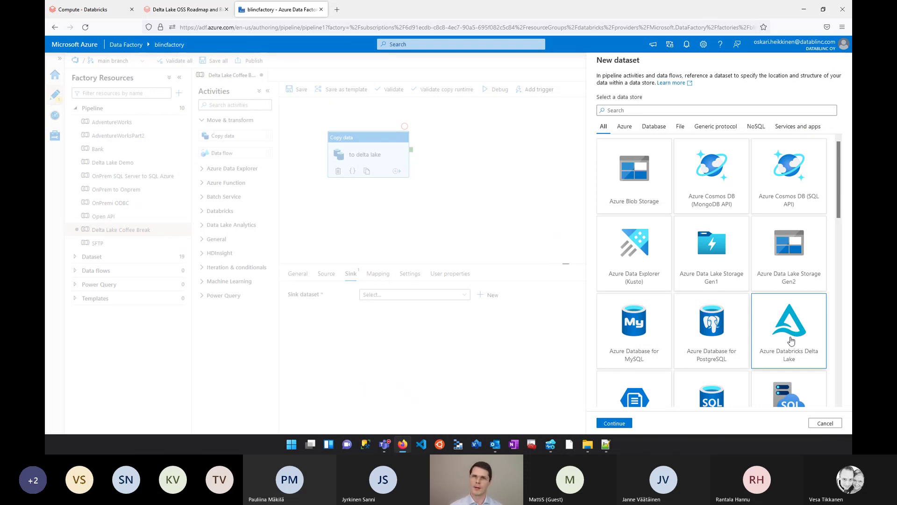
pyautogui.click(620, 425)
pyautogui.doubleClick(708, 87)
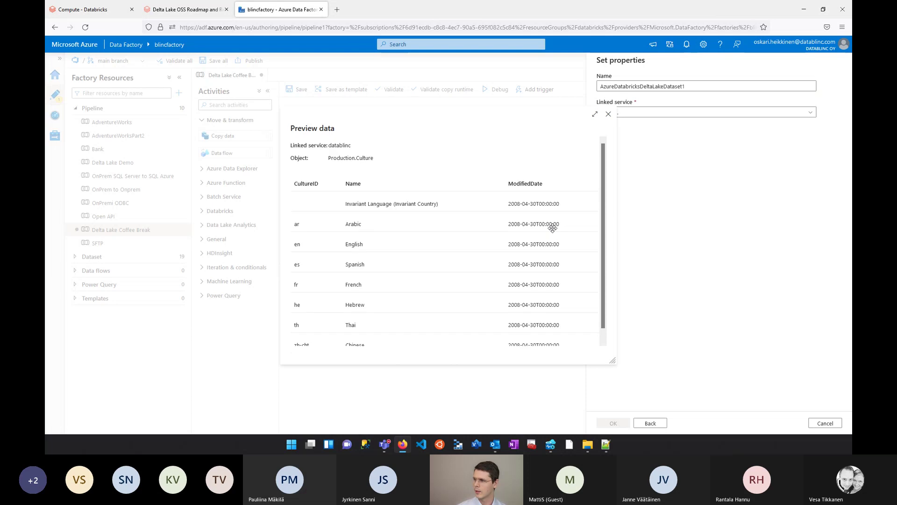
pyautogui.click(608, 115)
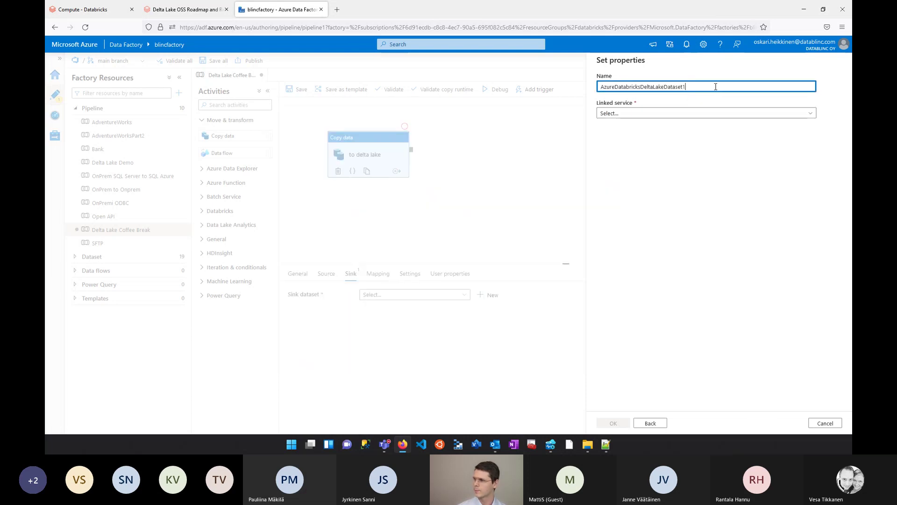
pyautogui.write('DeltaLakeCulture2')
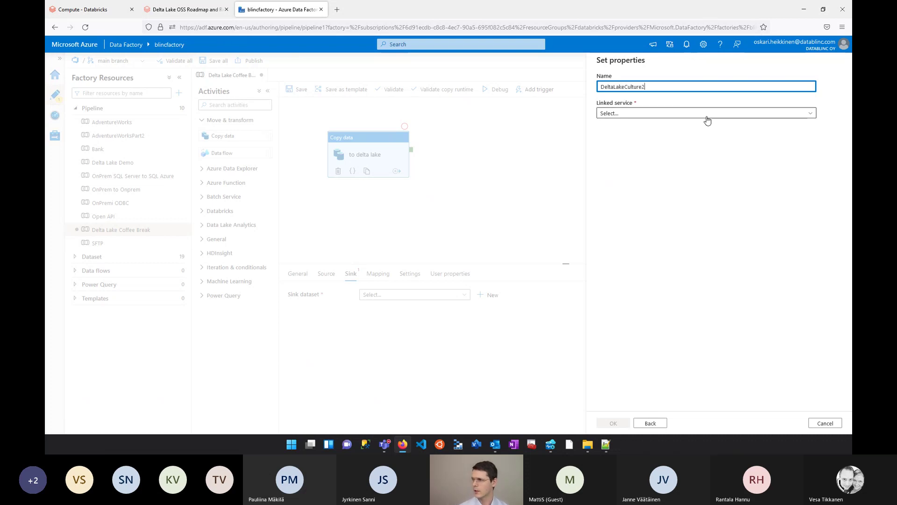
# - Start a new linked service for the sink dataset, name it DeltaLake123 and keep Access token as the authentication method
pyautogui.click(676, 117)
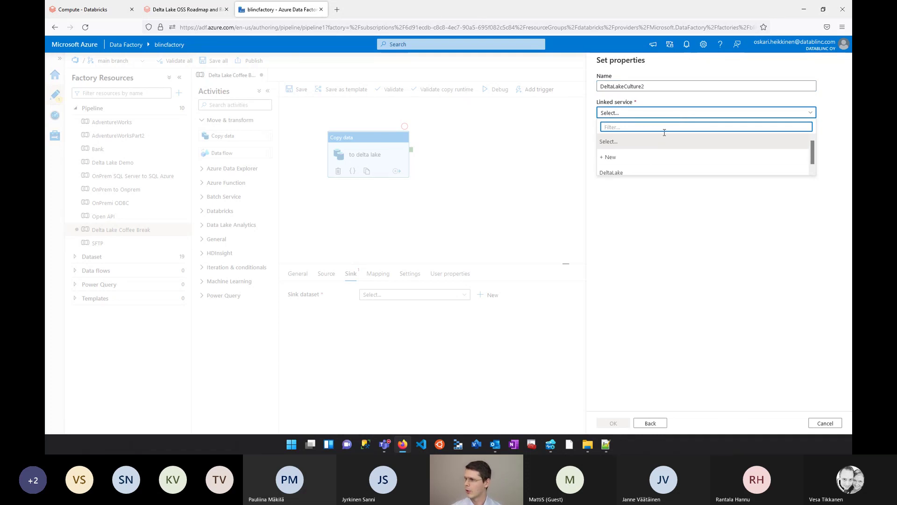
pyautogui.click(667, 157)
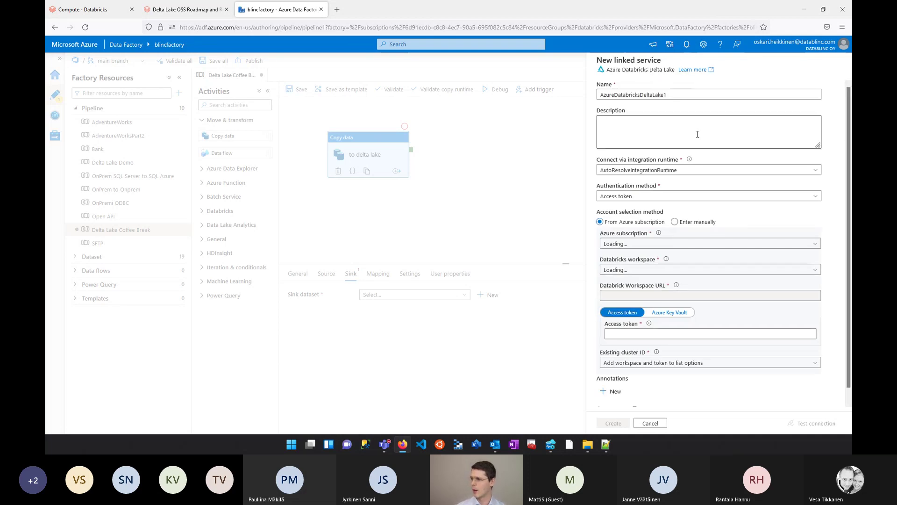
pyautogui.doubleClick(622, 95)
pyautogui.write('DeltaLake123')
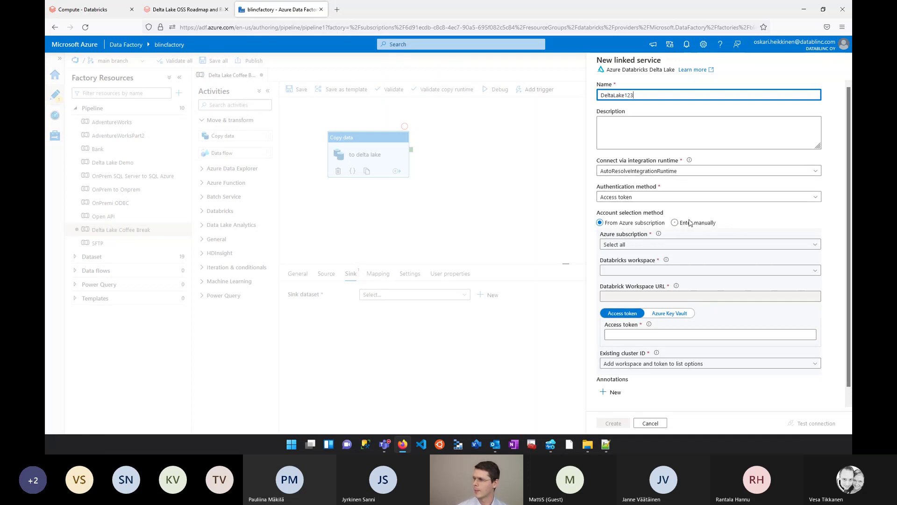
pyautogui.click(673, 240)
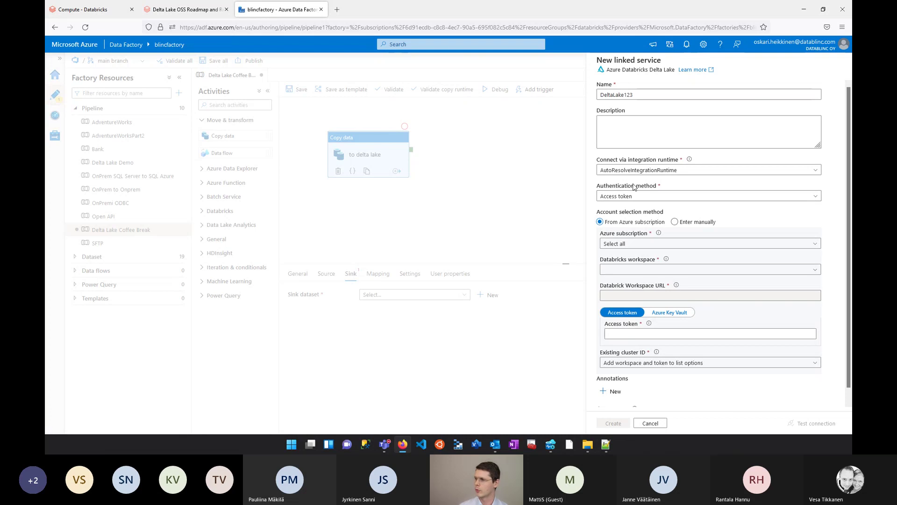
pyautogui.click(775, 197)
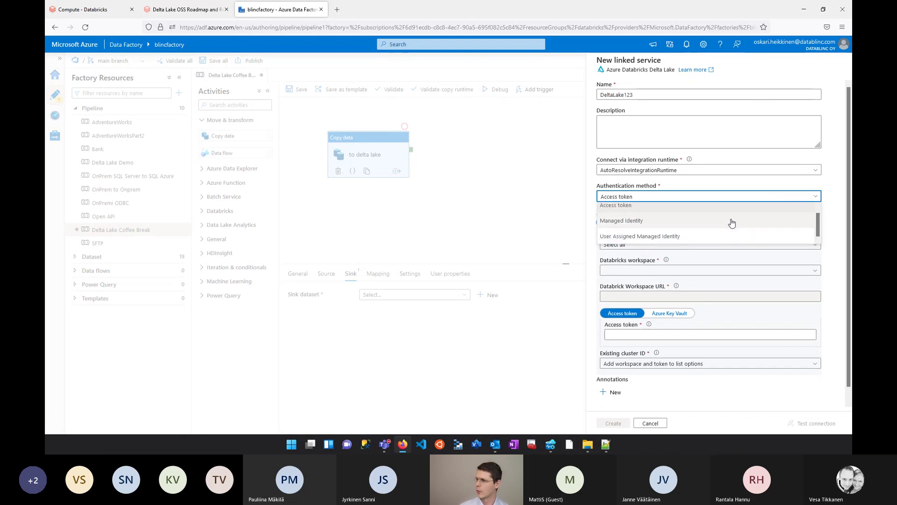
pyautogui.scroll(-1, 681, 239)
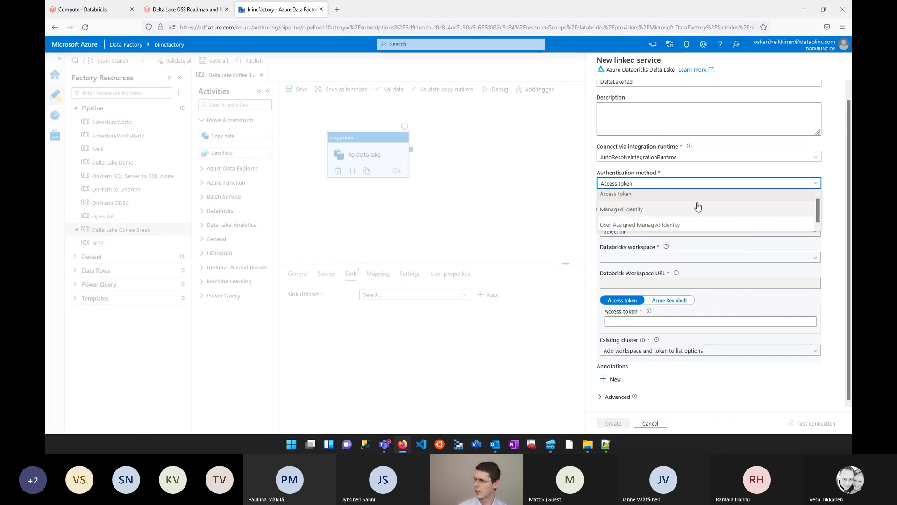
pyautogui.click(816, 184)
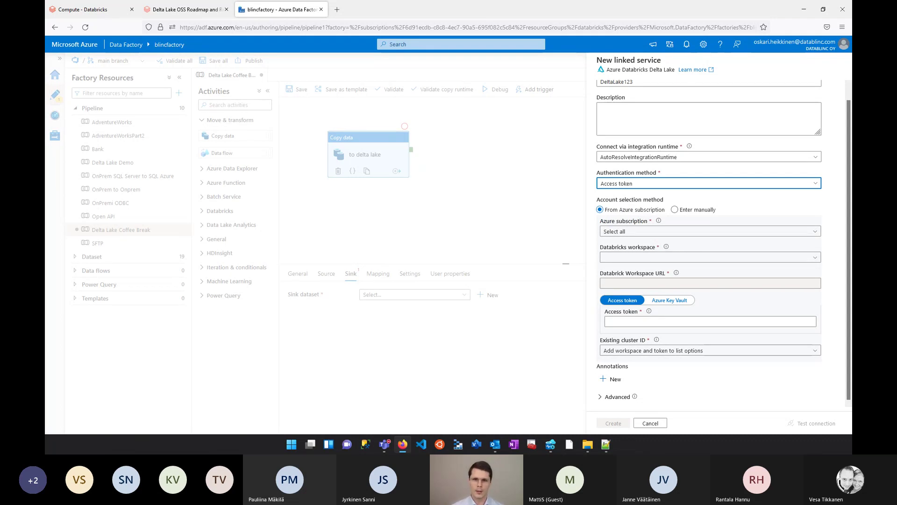
# - Select the Microsoft Azure Sponsorship subscription and the blincs Databricks workspace for the linked service
pyautogui.hotkey('alt', 'Tab')
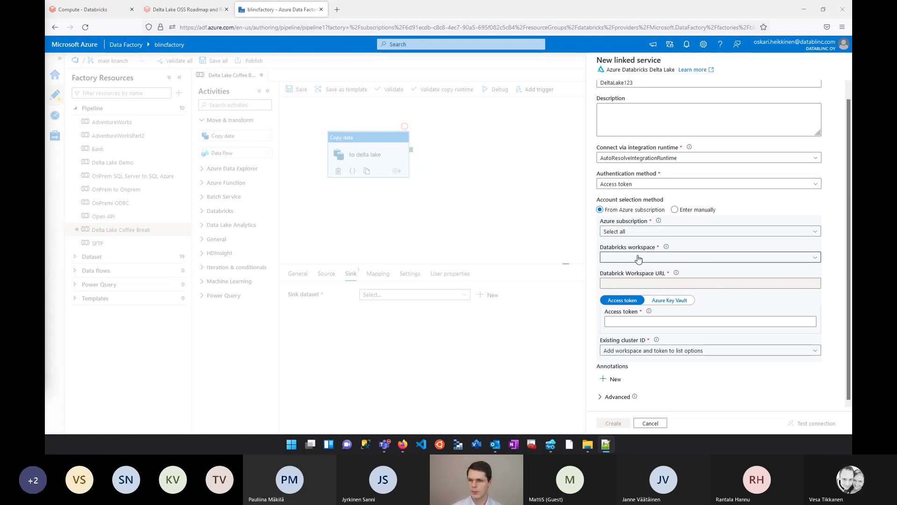
pyautogui.click(720, 232)
pyautogui.click(721, 272)
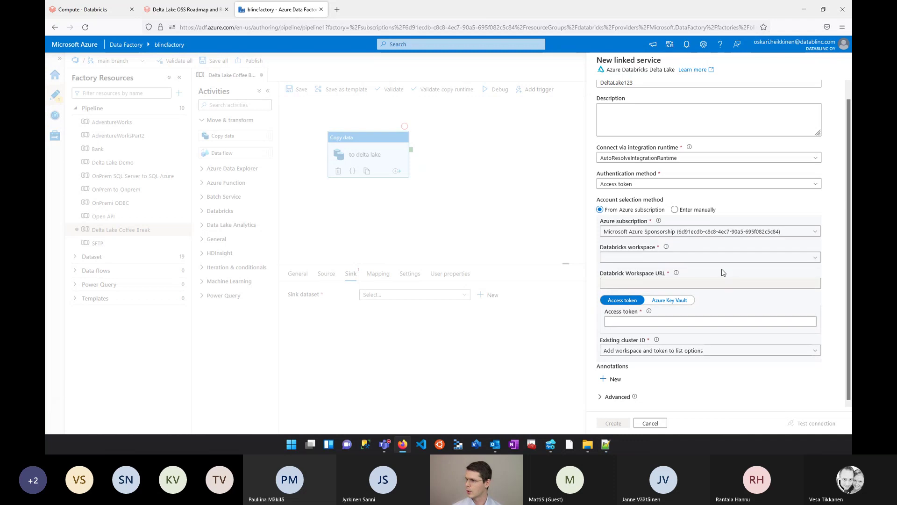
pyautogui.click(629, 258)
pyautogui.click(646, 276)
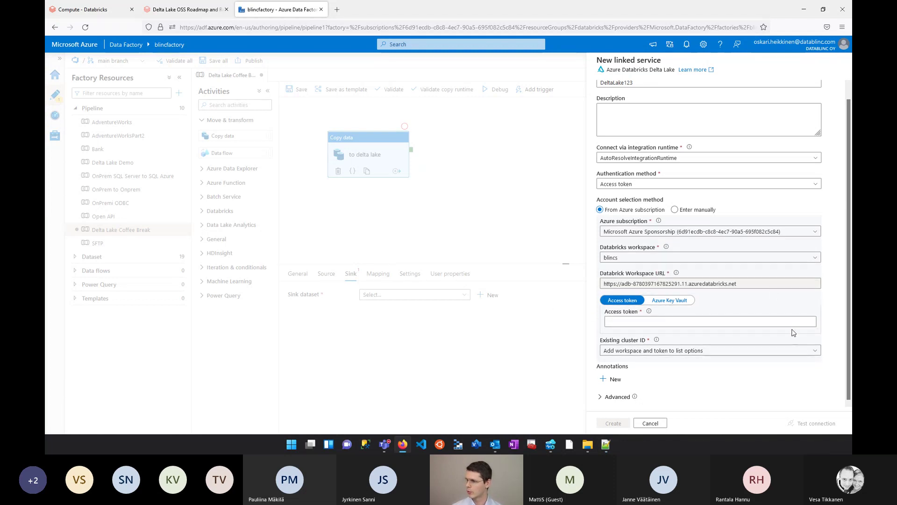
# - Paste the Databricks access token into the linked service and choose the existing Delta Lake cluster
pyautogui.click(720, 326)
pyautogui.hotkey('ctrl', 'v')
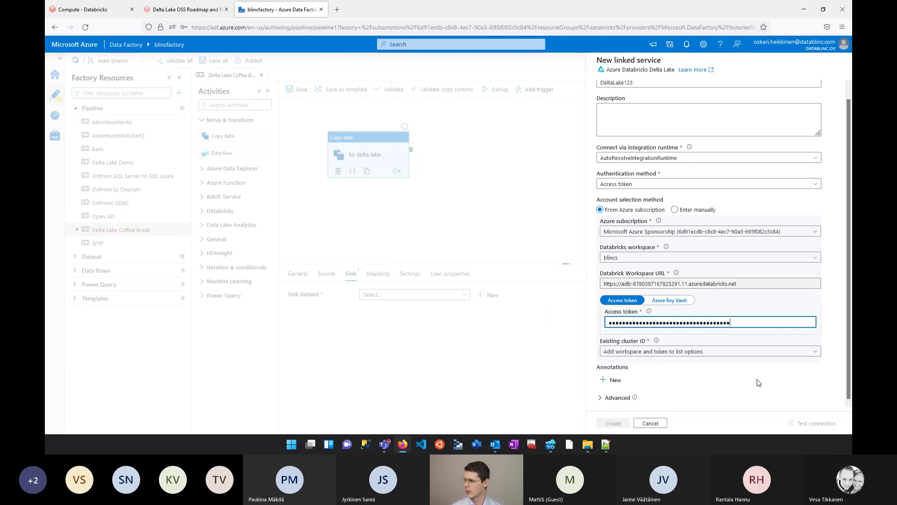
pyautogui.click(776, 351)
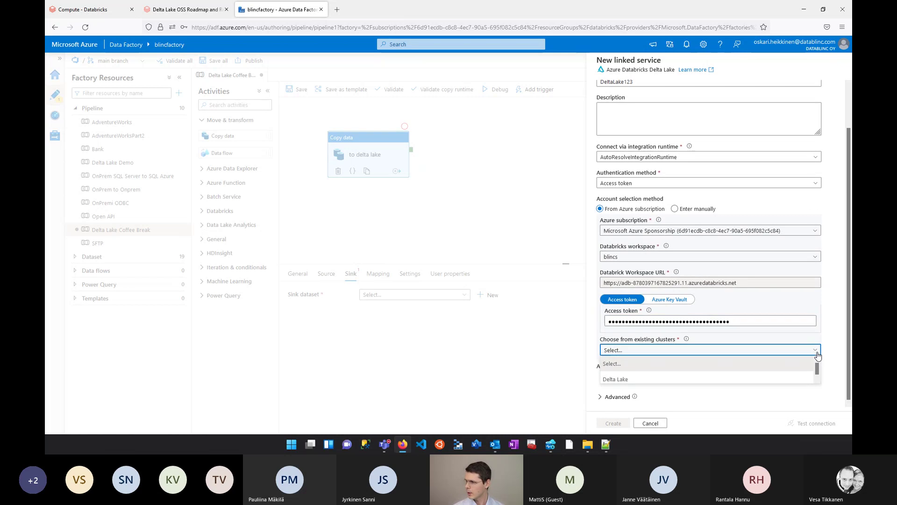
pyautogui.click(646, 379)
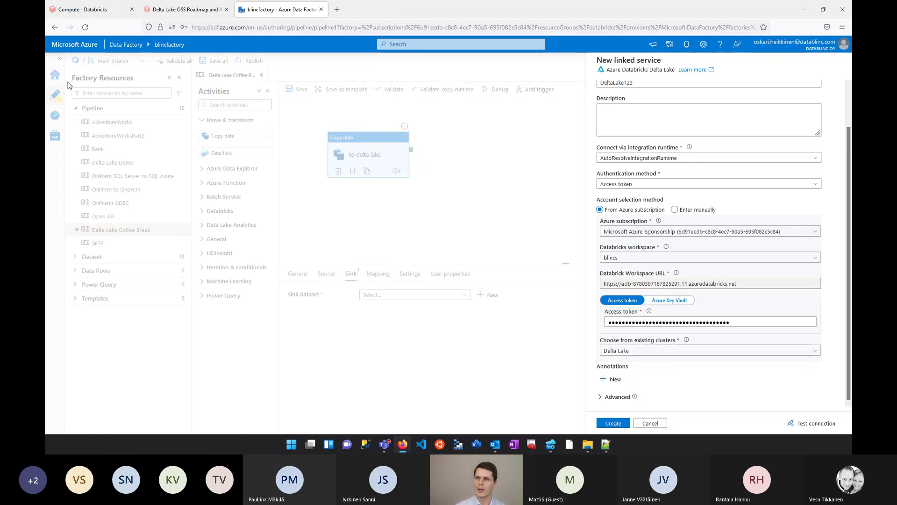
# - Test the connection of the DeltaLake123 linked service and create it, without letting the browser store the password
pyautogui.click(99, 11)
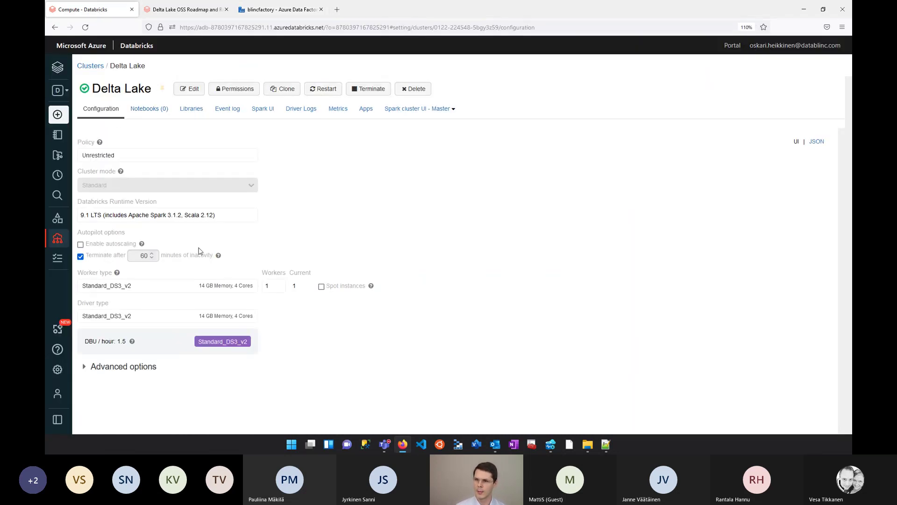
pyautogui.click(285, 11)
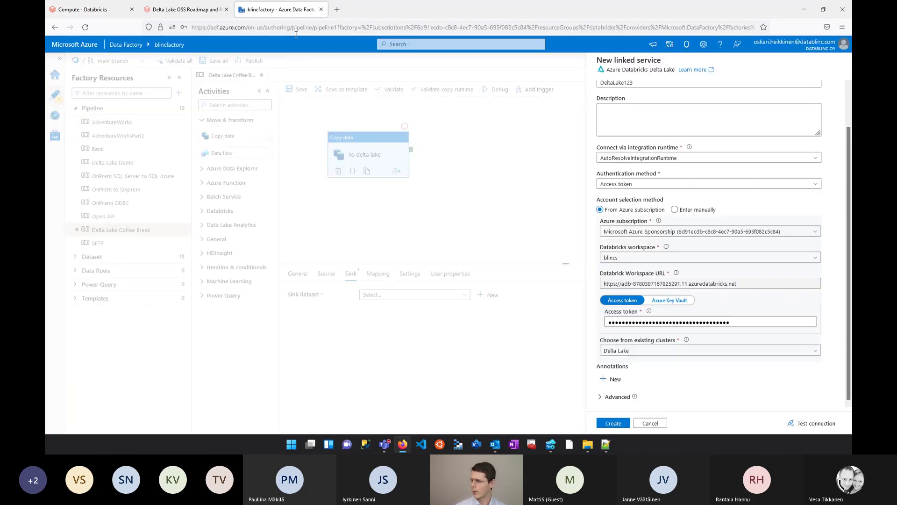
pyautogui.scroll(1, 823, 361)
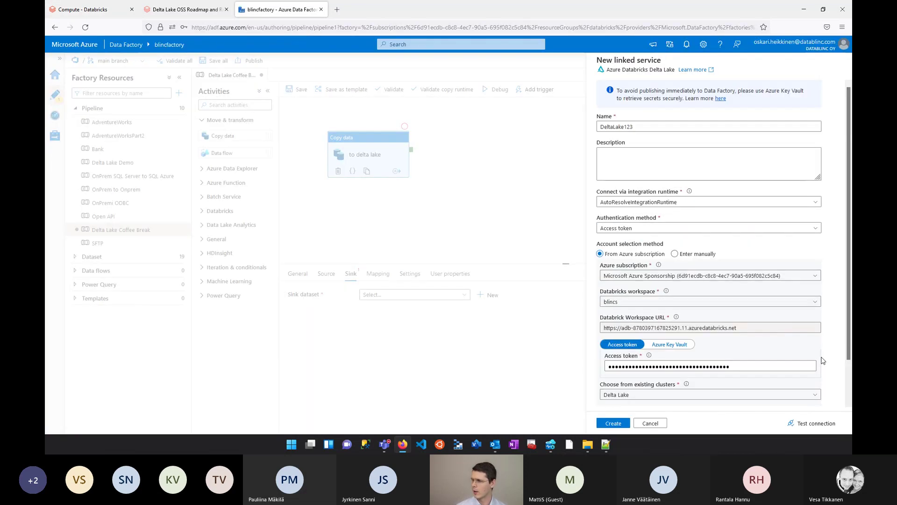
pyautogui.scroll(-1, 823, 360)
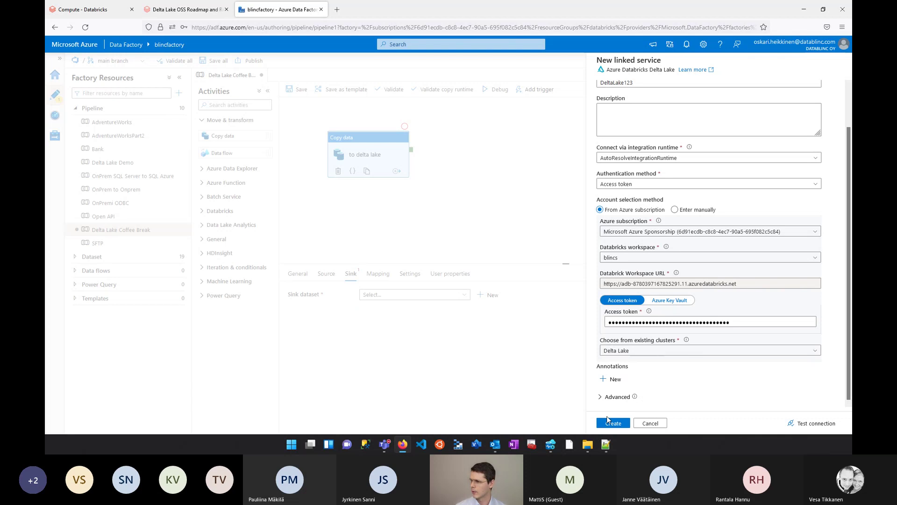
pyautogui.click(795, 423)
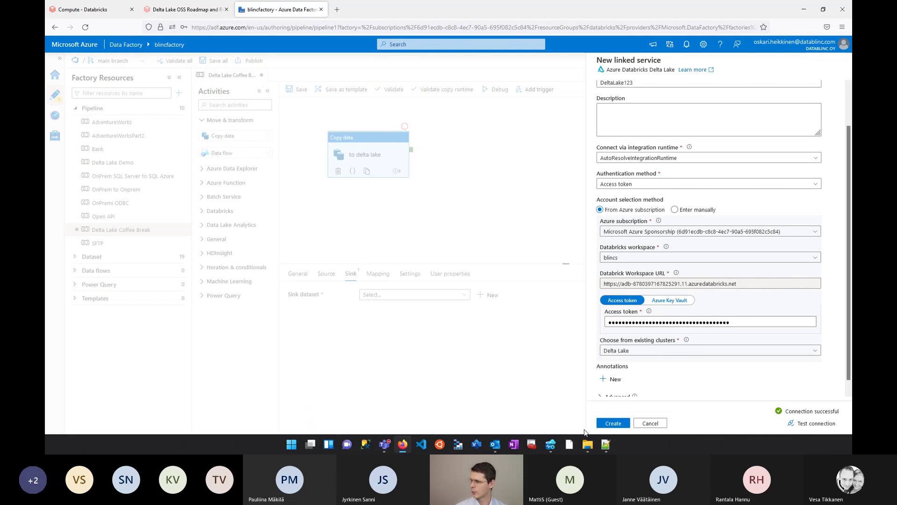
pyautogui.click(614, 424)
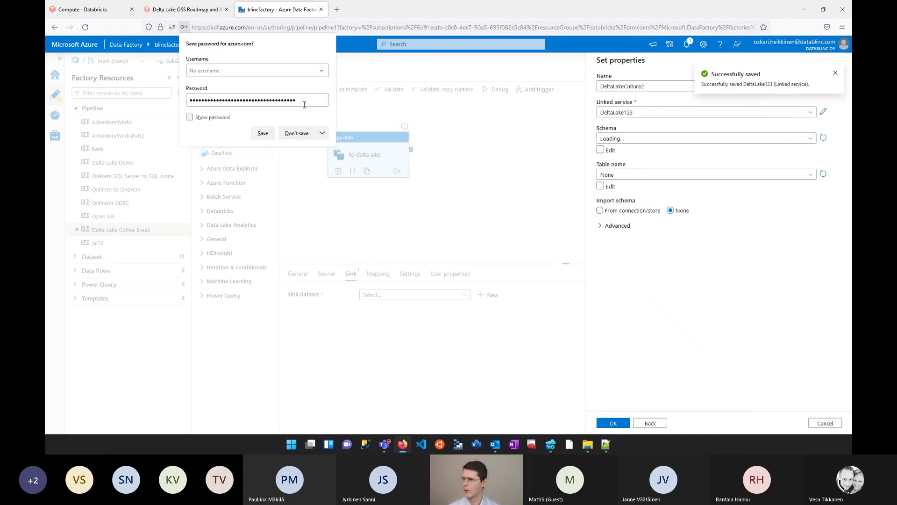
pyautogui.click(298, 135)
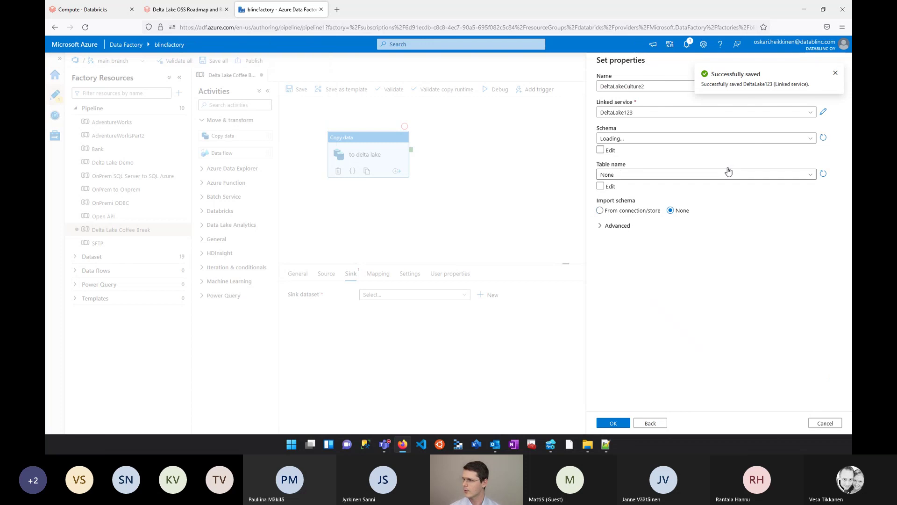
# - Set the sink dataset's schema to default and its table to culture, checking the Databricks tables, and create the dataset
pyautogui.click(812, 139)
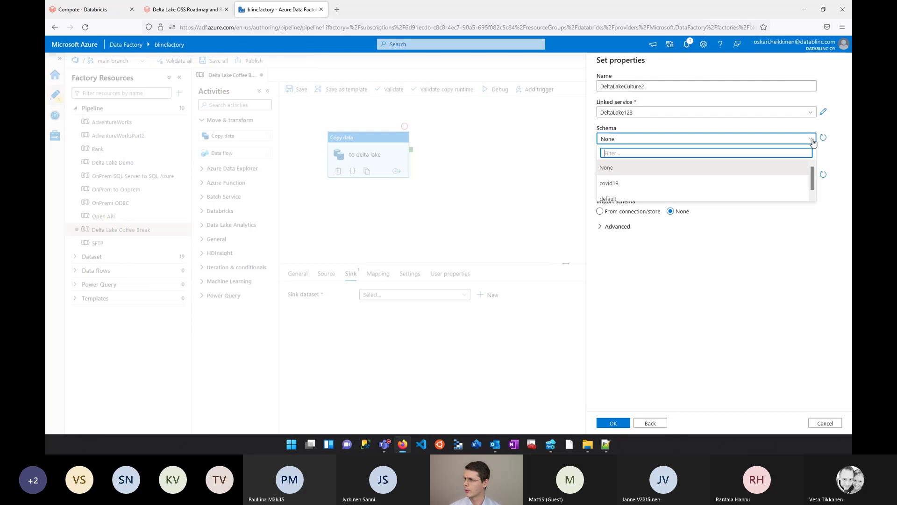
pyautogui.click(662, 194)
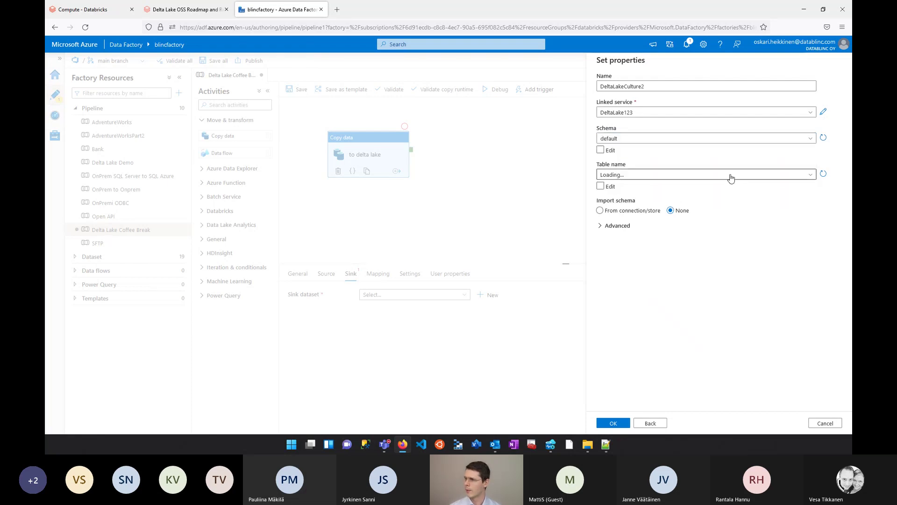
pyautogui.click(88, 16)
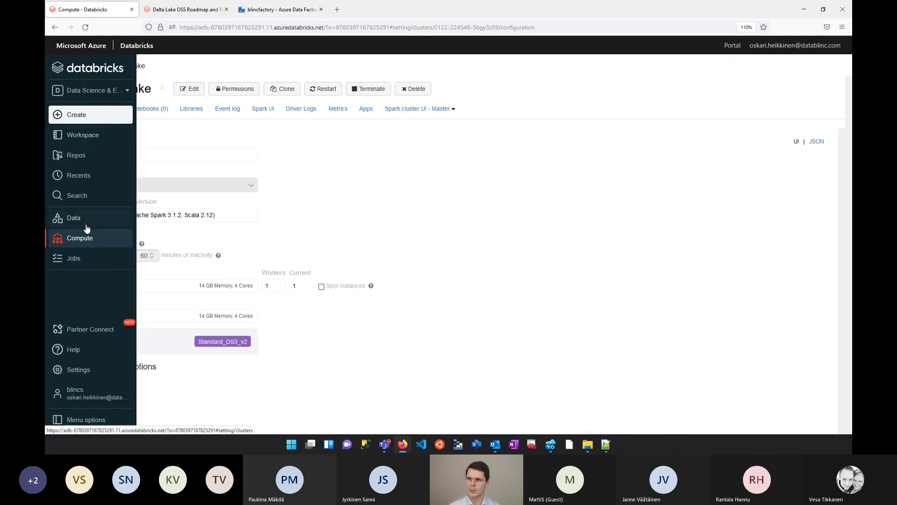
pyautogui.click(86, 226)
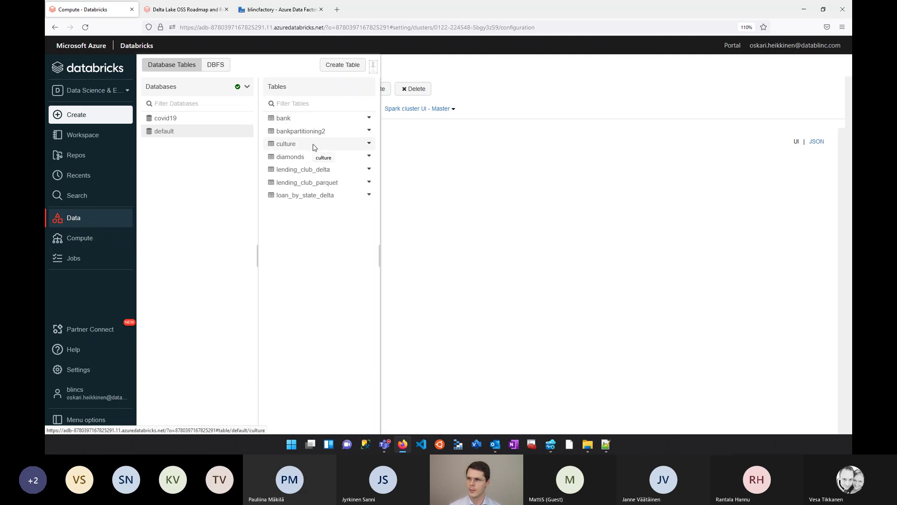
pyautogui.click(283, 16)
pyautogui.click(811, 177)
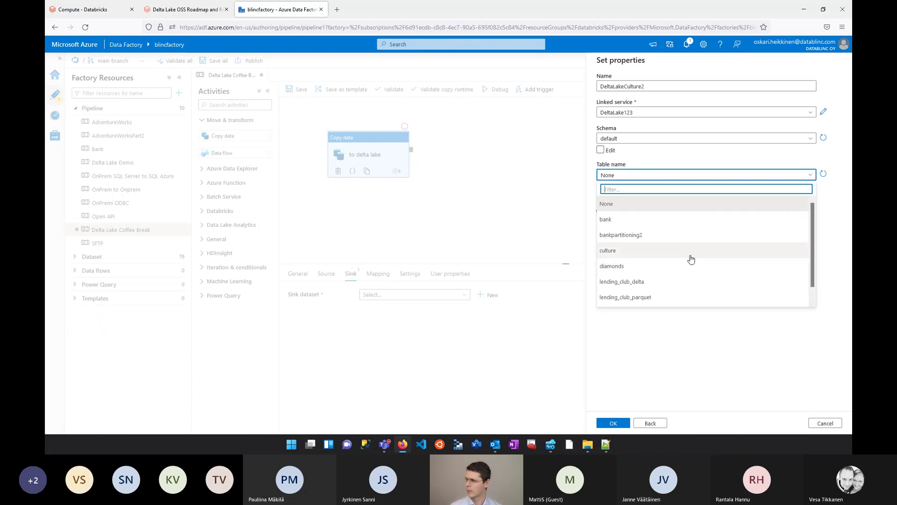
pyautogui.click(691, 257)
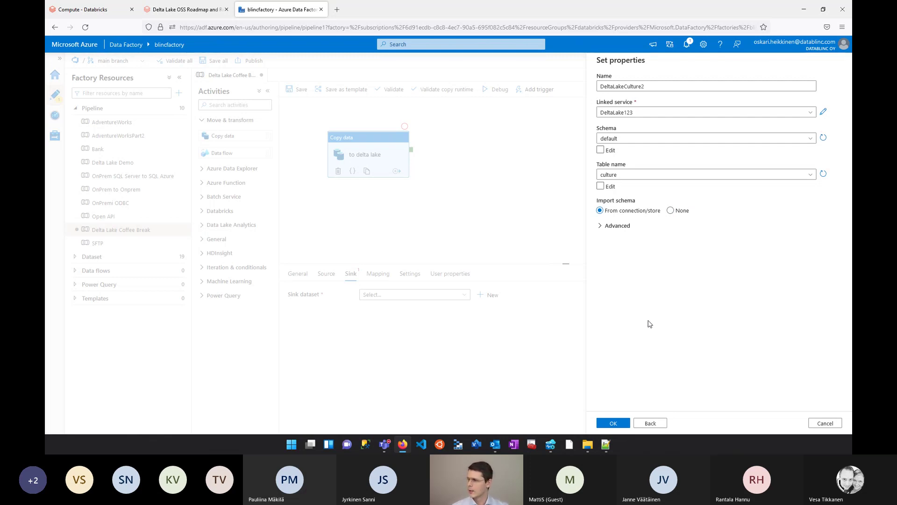
pyautogui.click(614, 424)
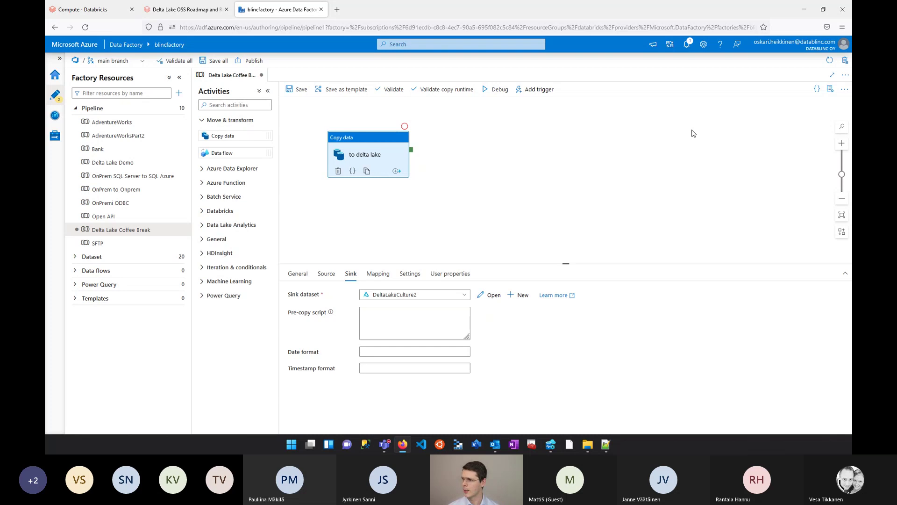
# - Try to publish all pending changes of the data factory and dismiss the factory validation output
pyautogui.click(262, 64)
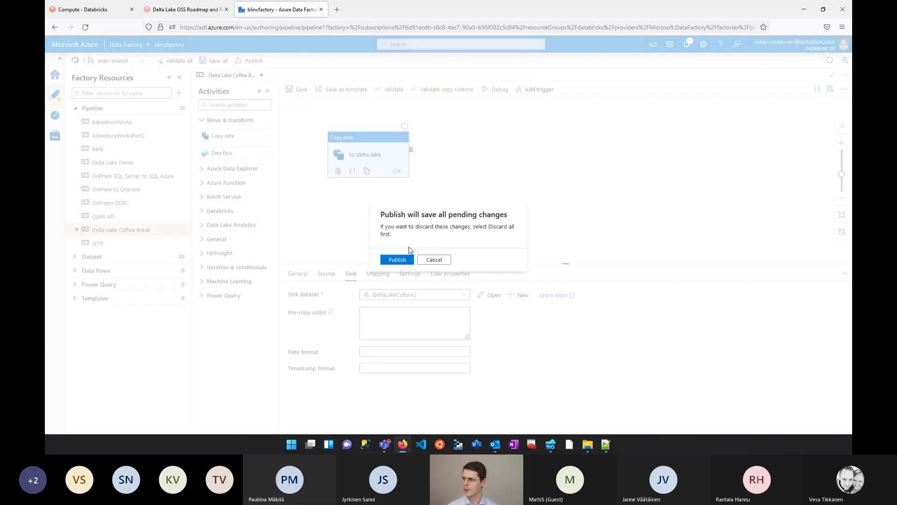
pyautogui.click(405, 260)
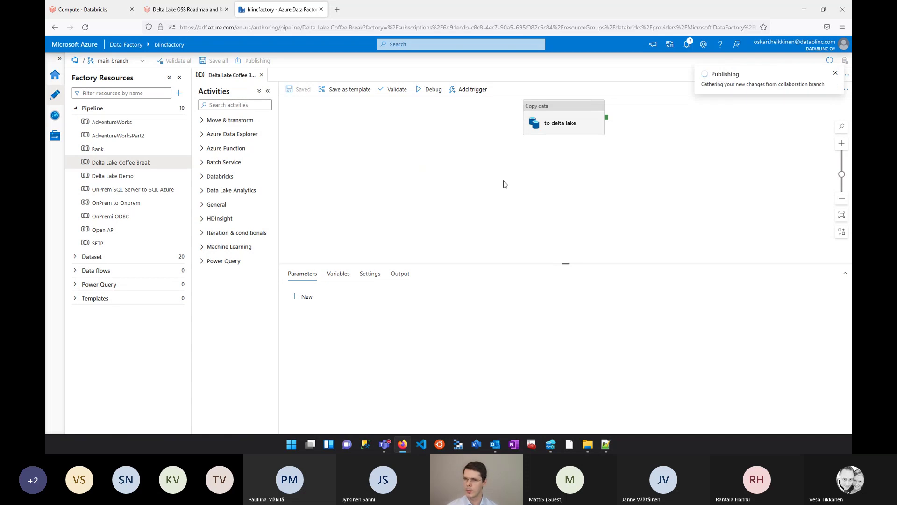
pyautogui.moveTo(593, 165); pyautogui.dragTo(435, 185)
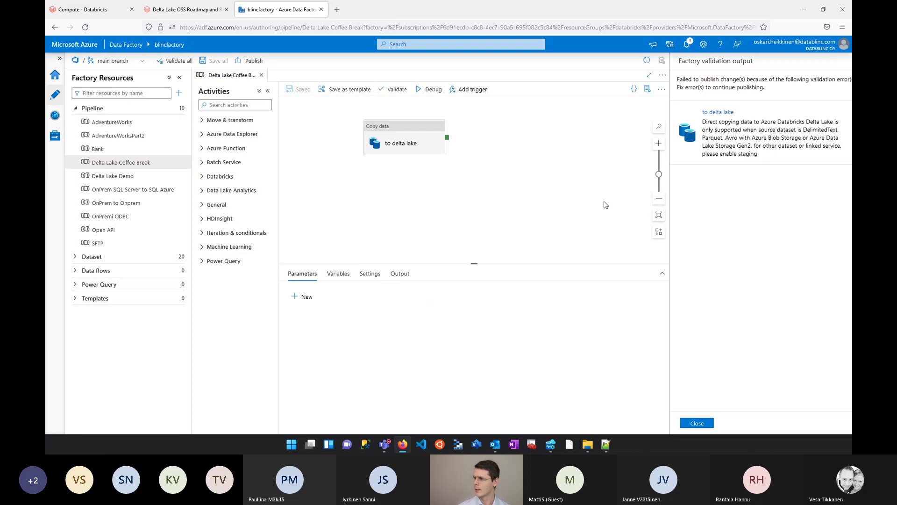
pyautogui.click(701, 424)
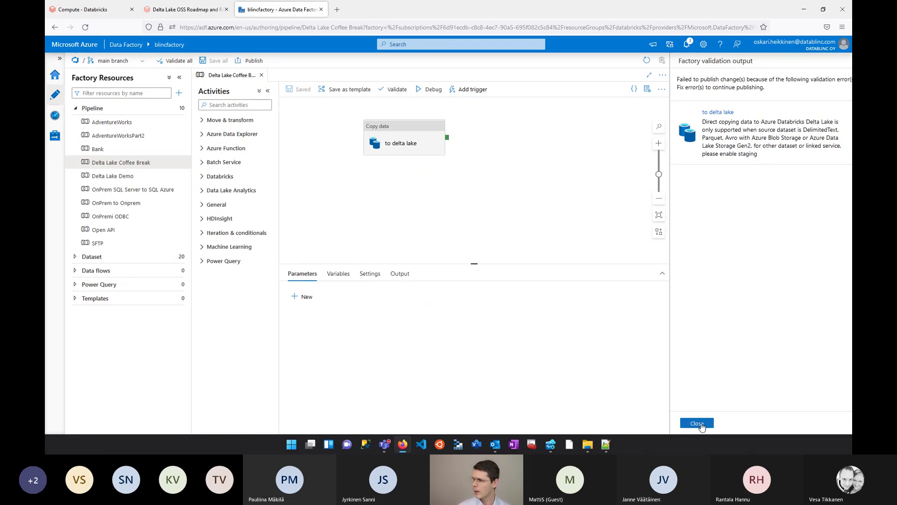
# - Enable staging on the to delta lake copy activity with the datablincs linked service and browse its storage to the deltalakestaging folder
pyautogui.click(388, 138)
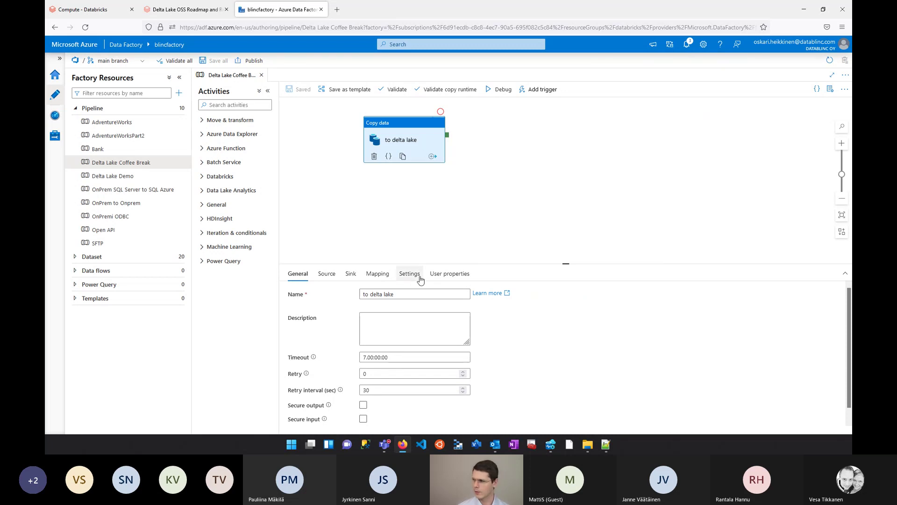
pyautogui.click(409, 275)
pyautogui.click(380, 384)
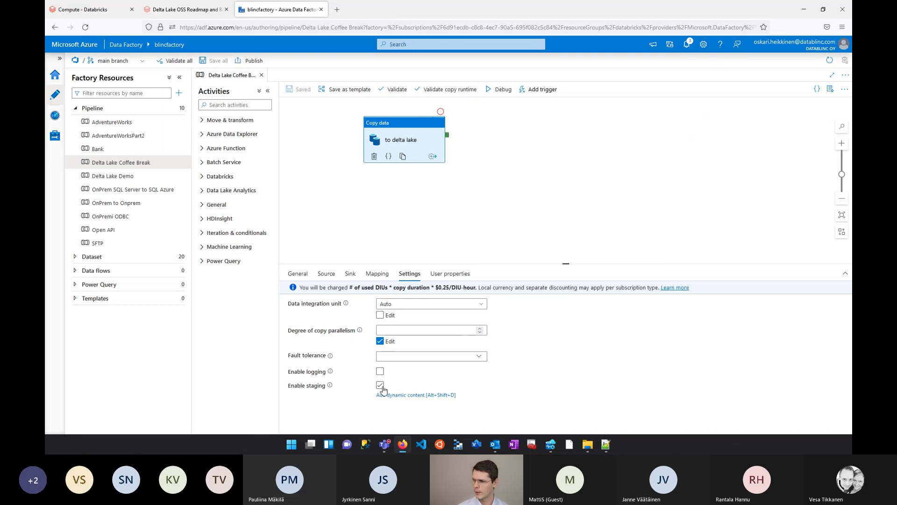
pyautogui.click(461, 414)
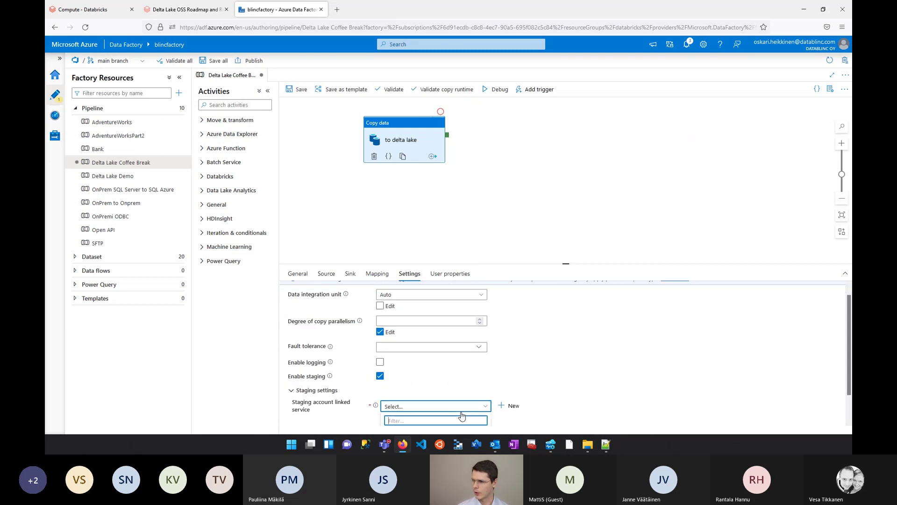
pyautogui.scroll(-1, 467, 420)
pyautogui.moveTo(565, 264); pyautogui.dragTo(565, 155)
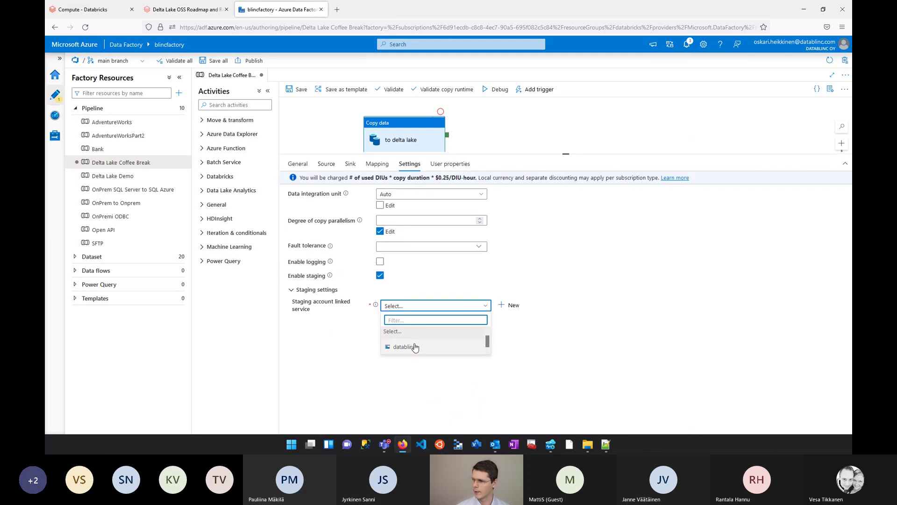
pyautogui.click(436, 347)
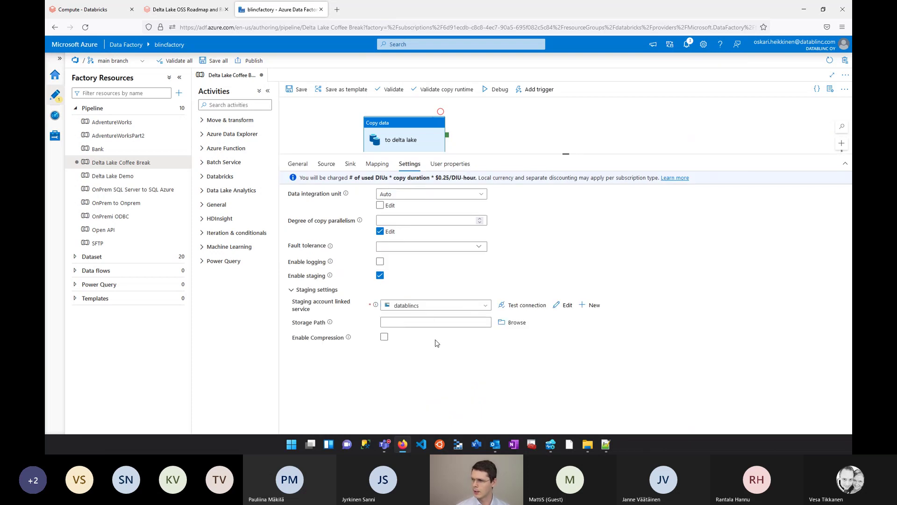
pyautogui.click(515, 322)
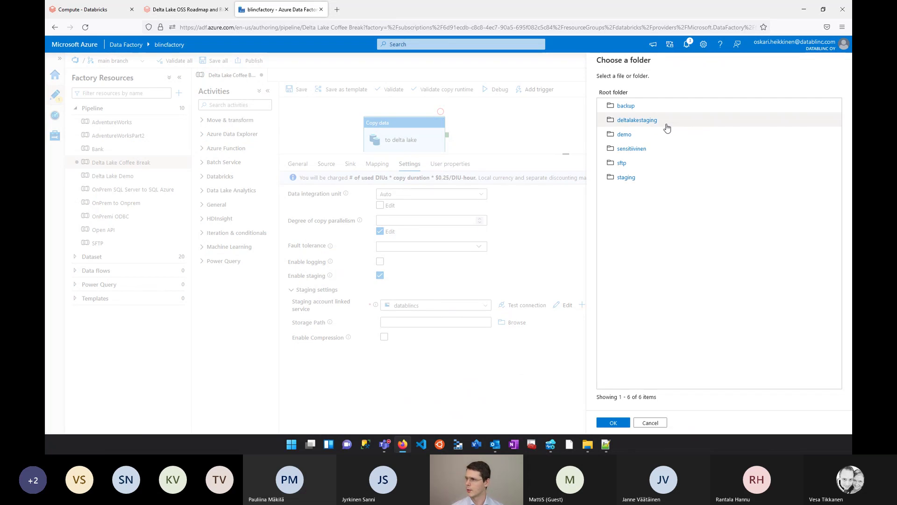
pyautogui.doubleClick(667, 128)
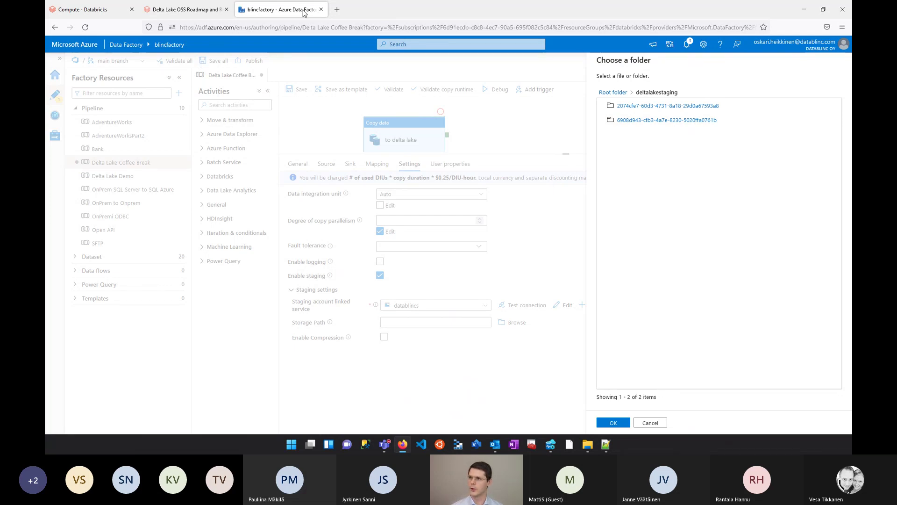
# - Switch to the datablincs storage account in the Azure portal and open its deltalakestaging container
pyautogui.click(337, 9)
pyautogui.moveTo(381, 9); pyautogui.dragTo(328, 9)
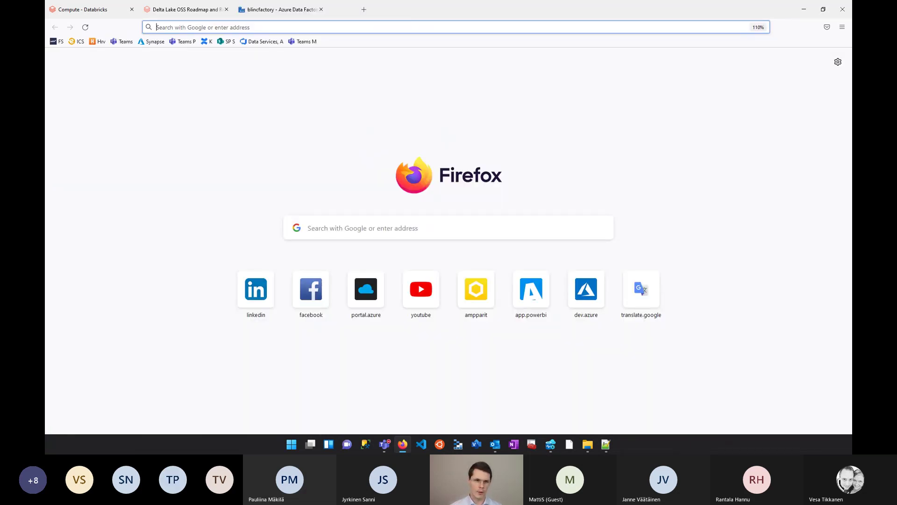
pyautogui.hotkey('ctrl', 'w')
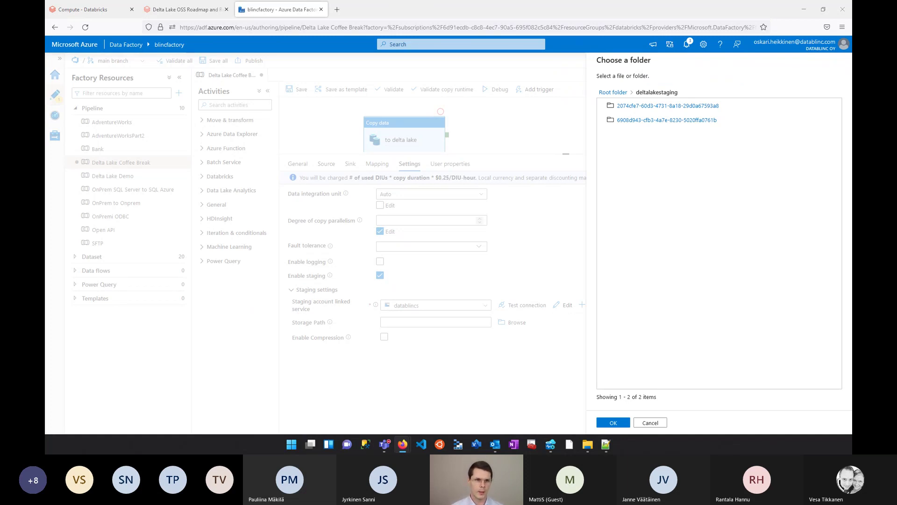
pyautogui.moveTo(393, 21); pyautogui.dragTo(374, 10)
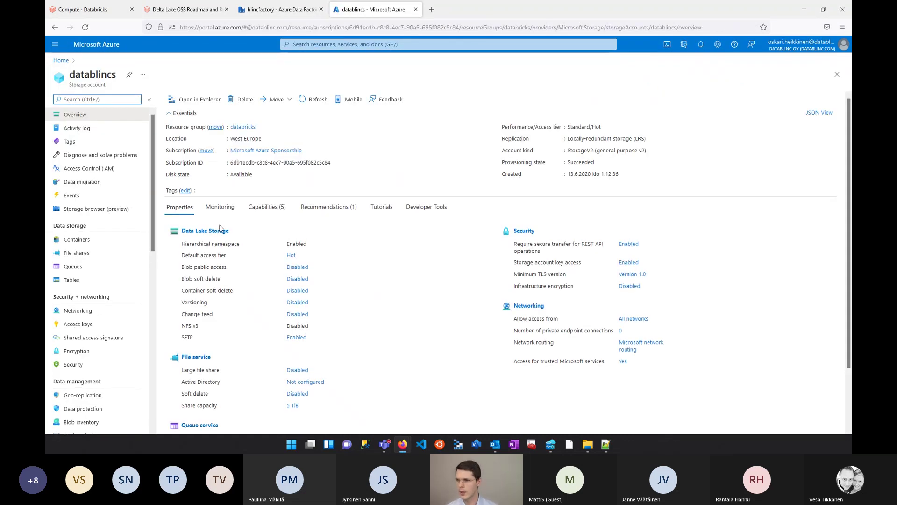
pyautogui.click(222, 234)
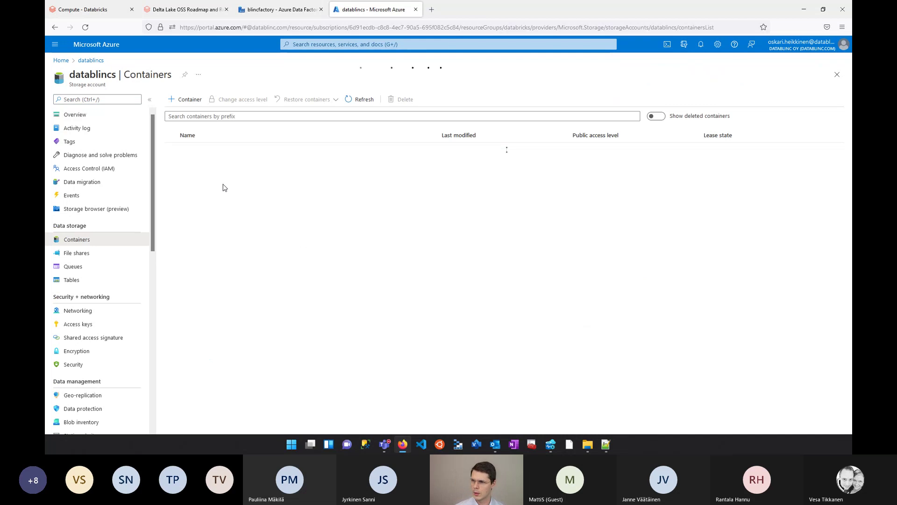
pyautogui.click(218, 177)
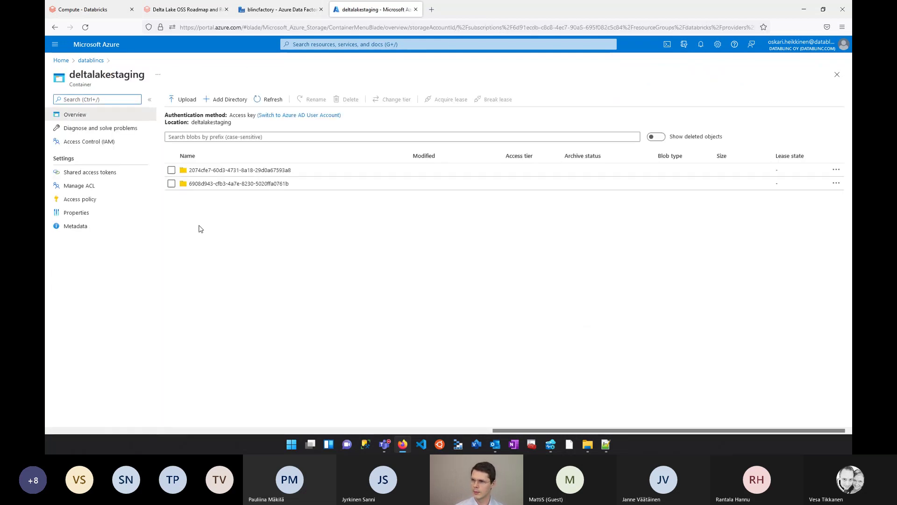
# - Delete both existing folders from the deltalakestaging container and dismiss the notification
pyautogui.click(171, 170)
pyautogui.click(171, 184)
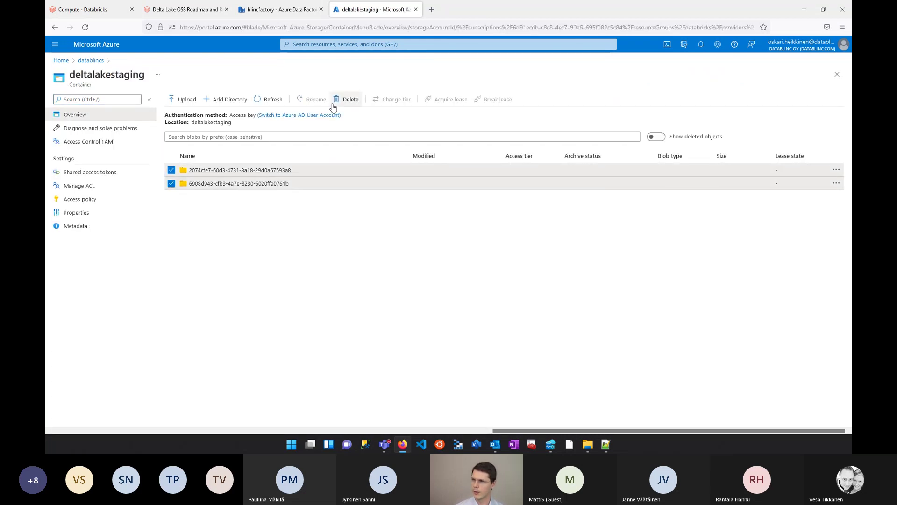
pyautogui.click(346, 99)
pyautogui.click(194, 159)
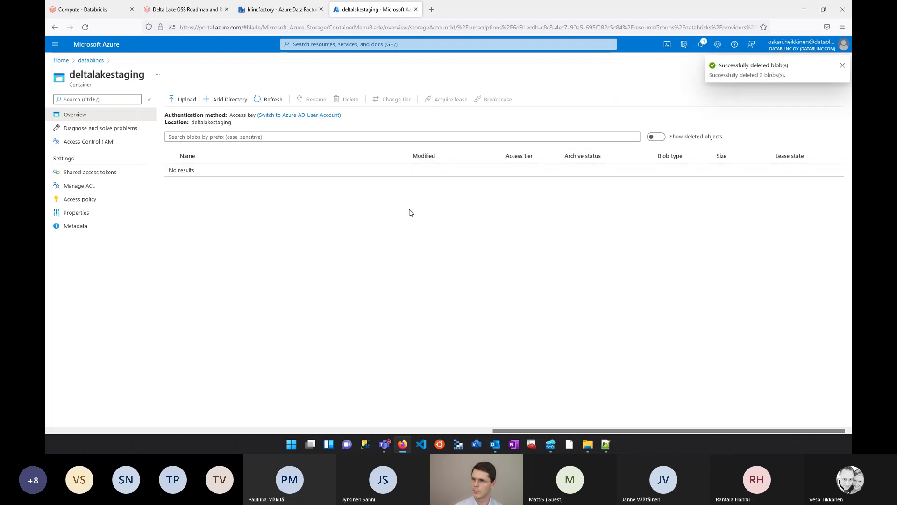
pyautogui.click(842, 67)
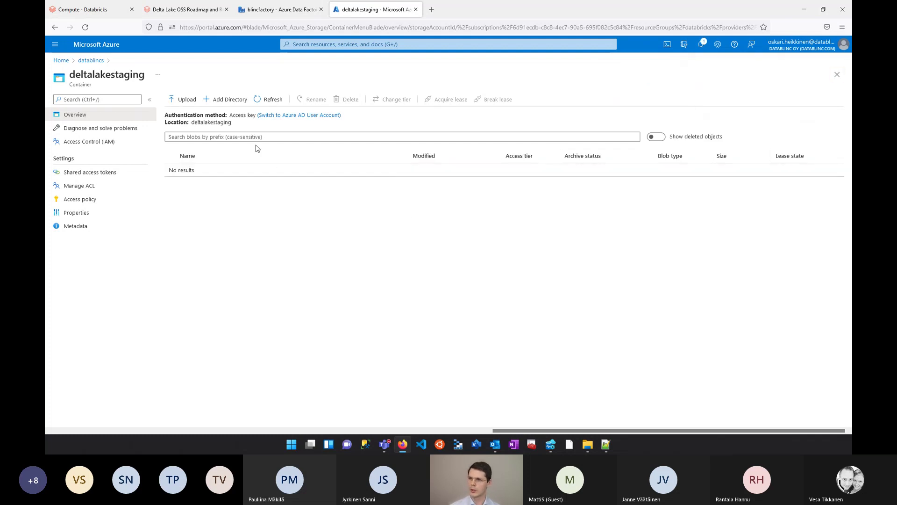
# - Return to Azure Data Factory and confirm deltalakestaging as the staging storage path
pyautogui.click(281, 10)
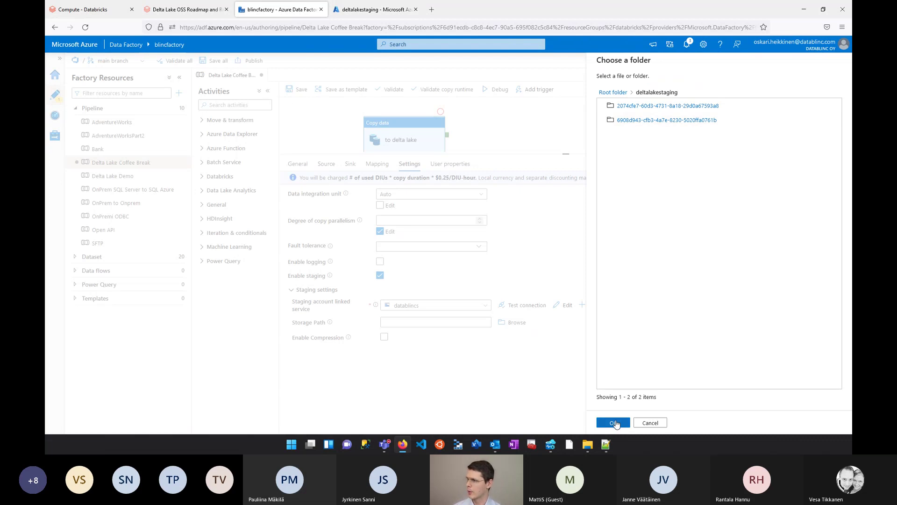
pyautogui.click(614, 423)
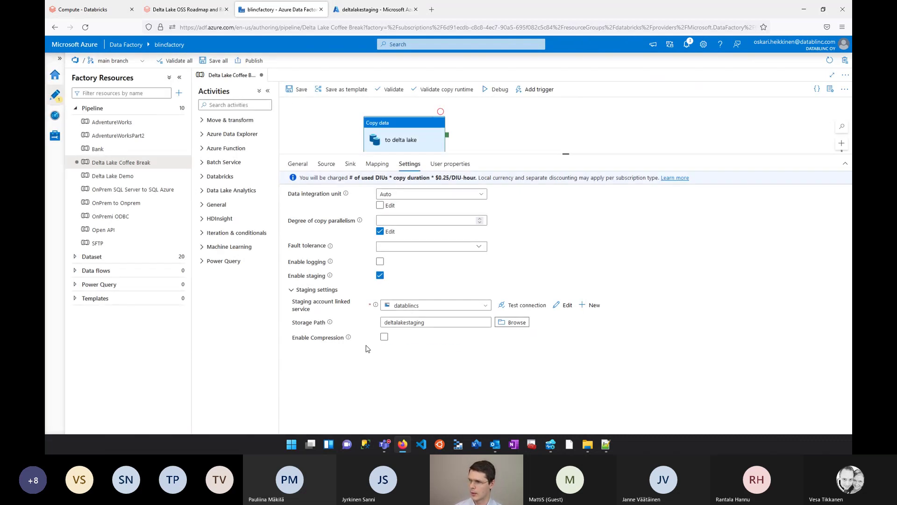
# - Save the Delta Lake Coffee Break pipeline with its staging settings
pyautogui.click(295, 91)
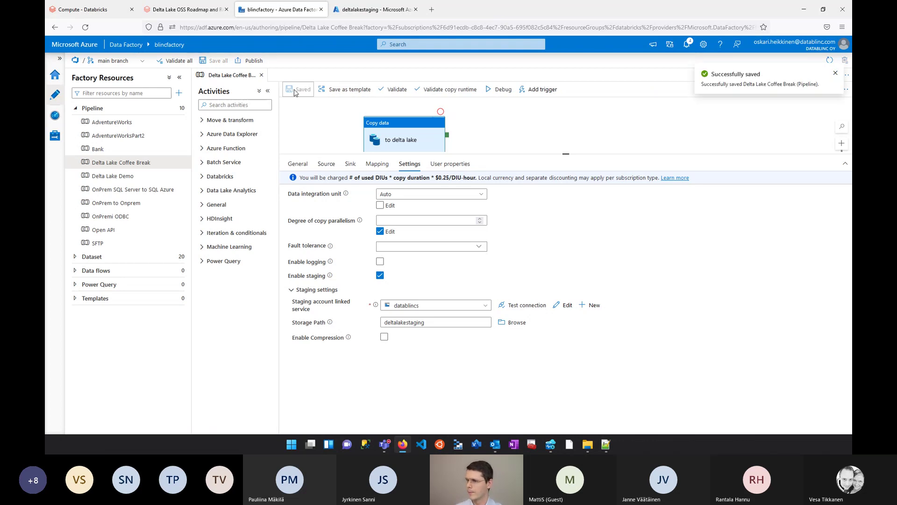
pyautogui.moveTo(566, 153); pyautogui.dragTo(567, 212)
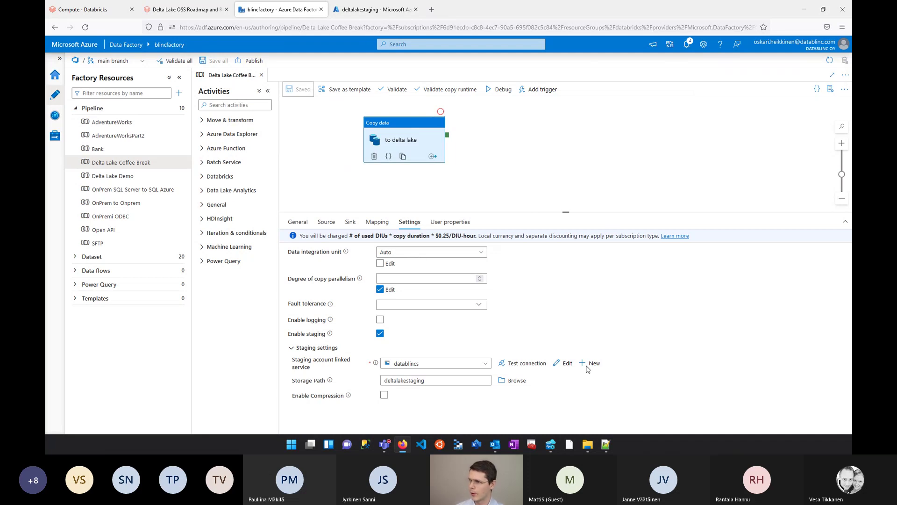
pyautogui.moveTo(349, 397)
pyautogui.click(531, 91)
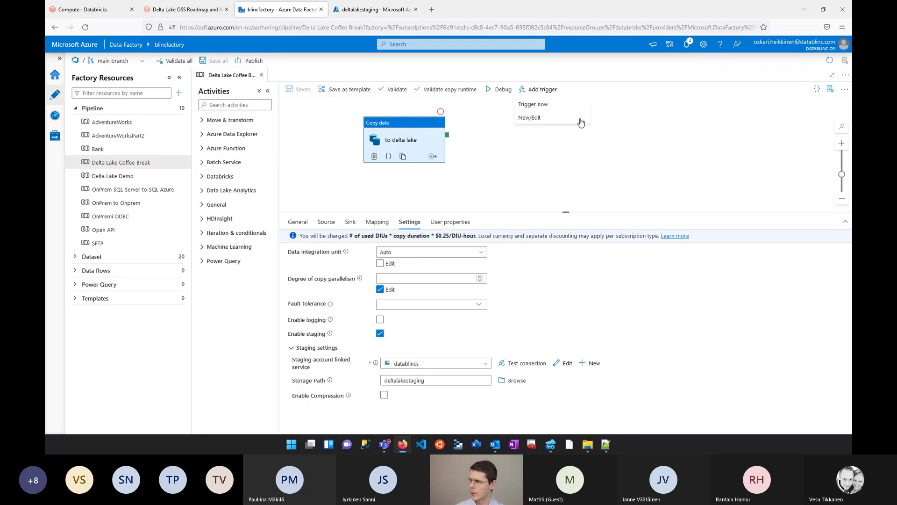
pyautogui.click(533, 105)
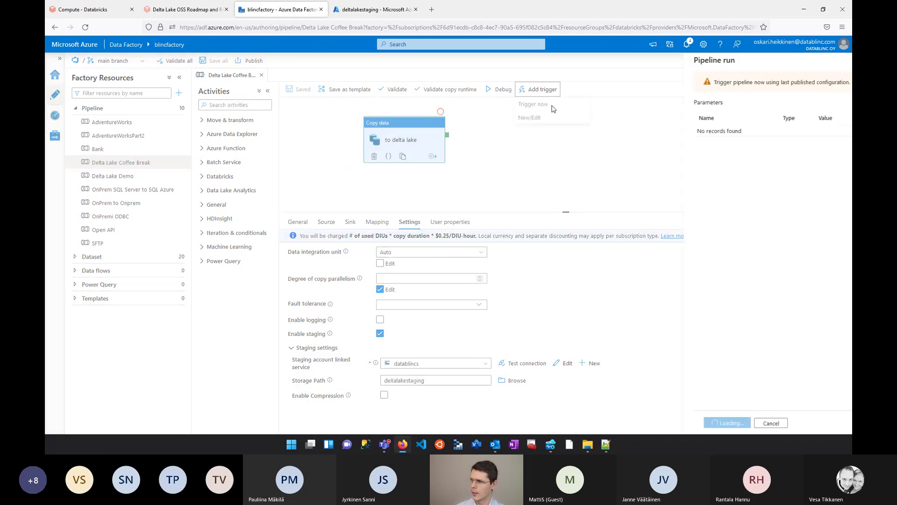
pyautogui.click(661, 423)
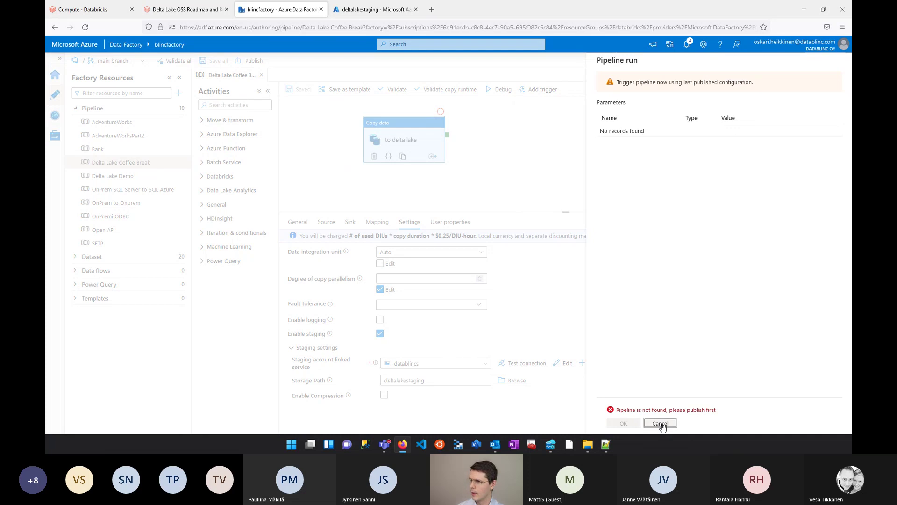
# - Publish the pending pipeline, dataset and linked service changes to the adf_publish branch, checking the publishing progress in the notifications
pyautogui.click(252, 60)
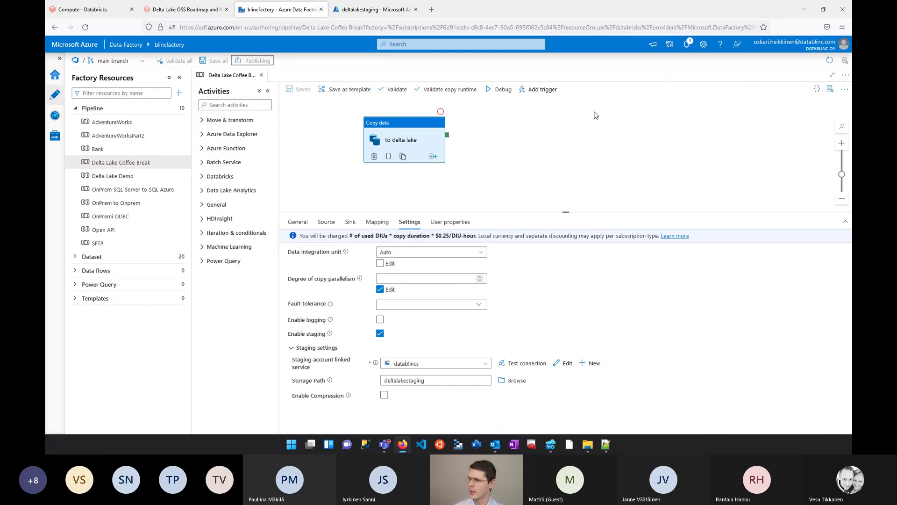
pyautogui.click(686, 45)
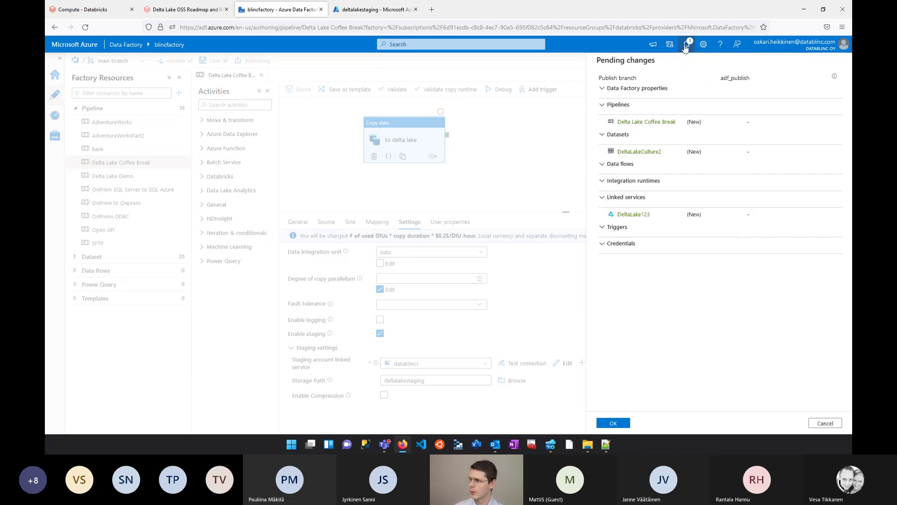
pyautogui.click(614, 423)
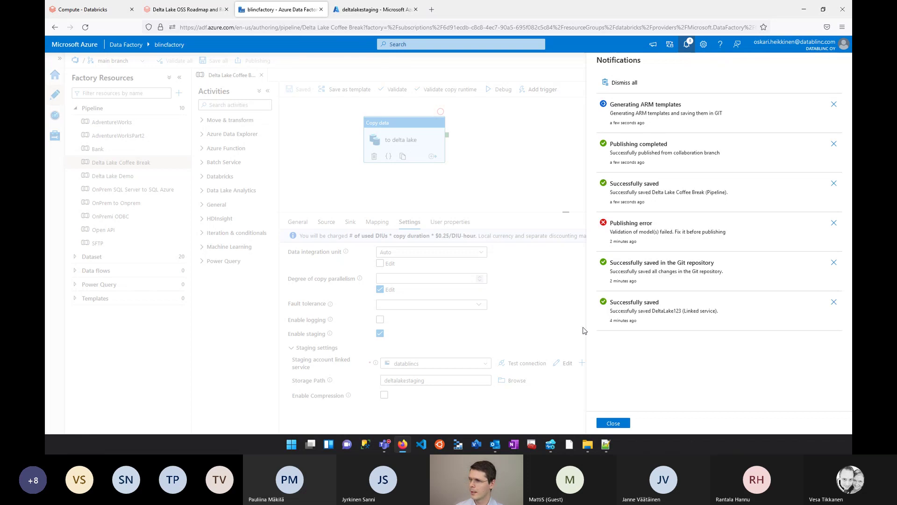
pyautogui.click(617, 426)
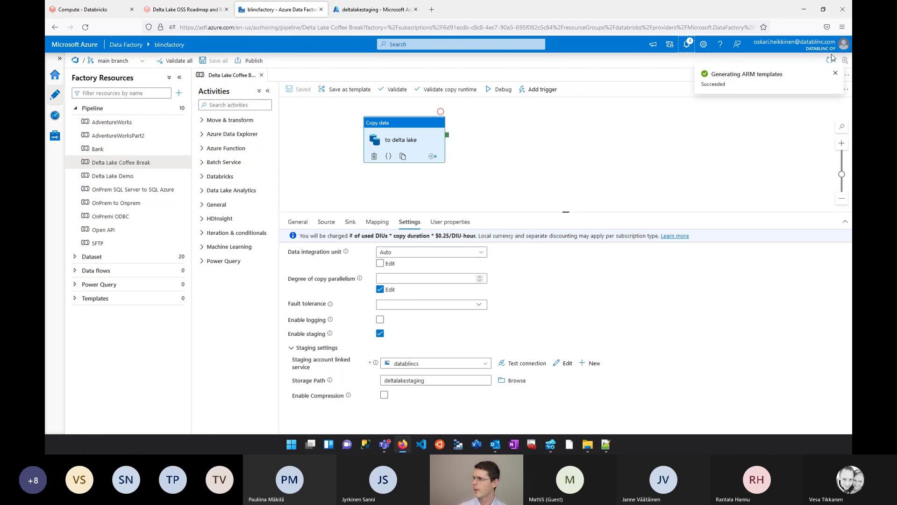
# - Dismiss the notification and trigger an immediate run of the published Delta Lake Coffee Break pipeline
pyautogui.click(836, 73)
pyautogui.click(540, 90)
pyautogui.click(533, 104)
pyautogui.click(624, 423)
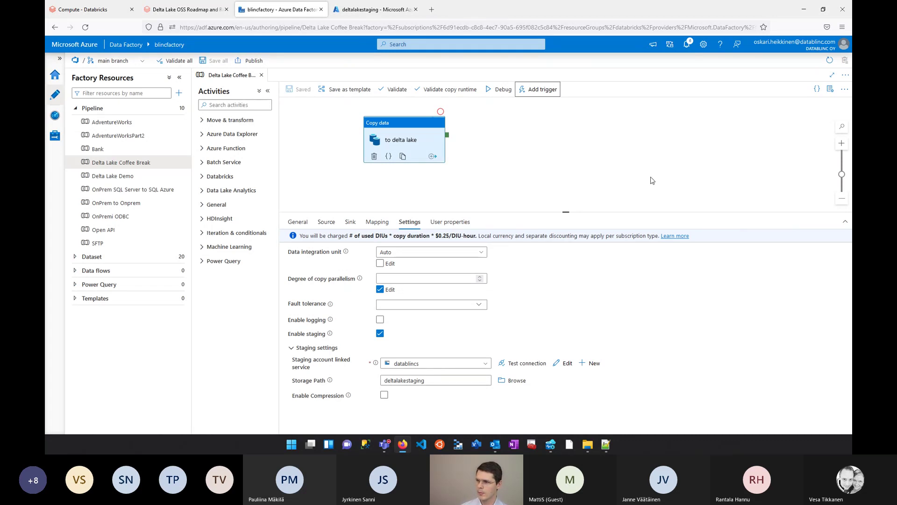
# - Switch to the deltalakestaging container in the Azure portal and refresh its listing to check for staged data
pyautogui.click(359, 394)
pyautogui.doubleClick(444, 381)
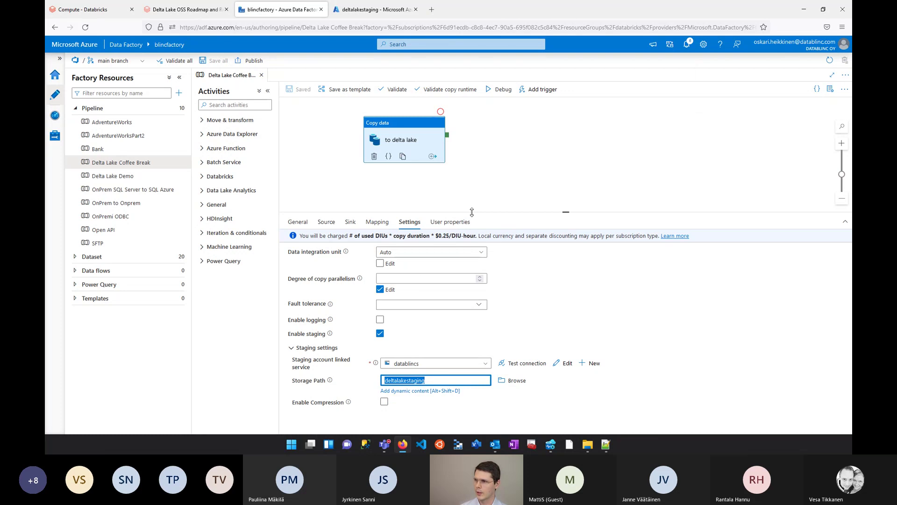
pyautogui.click(361, 10)
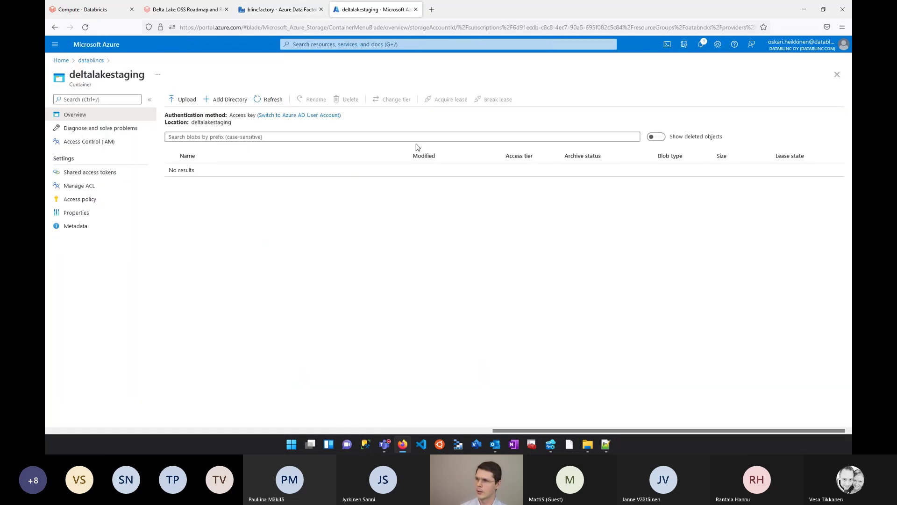
pyautogui.click(275, 100)
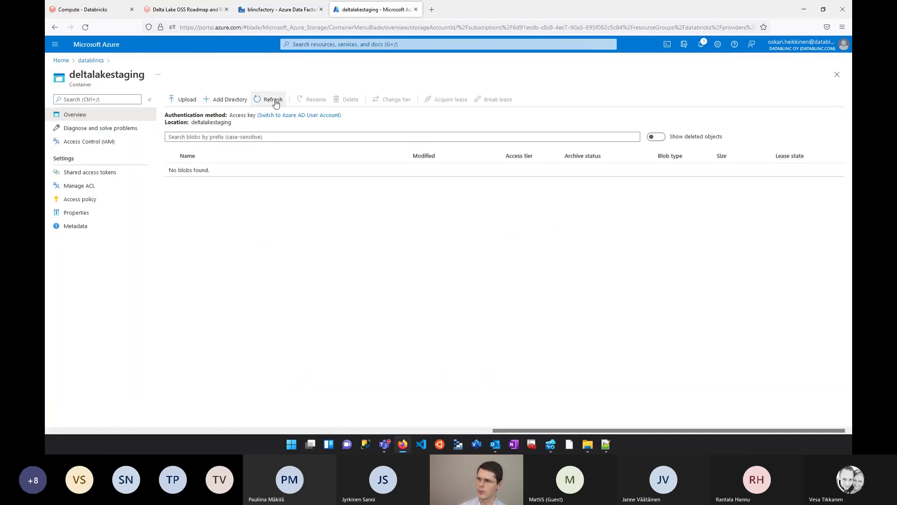
# - Return to Azure Data Factory and open the monitoring details of the running pipeline from its notification
pyautogui.click(275, 11)
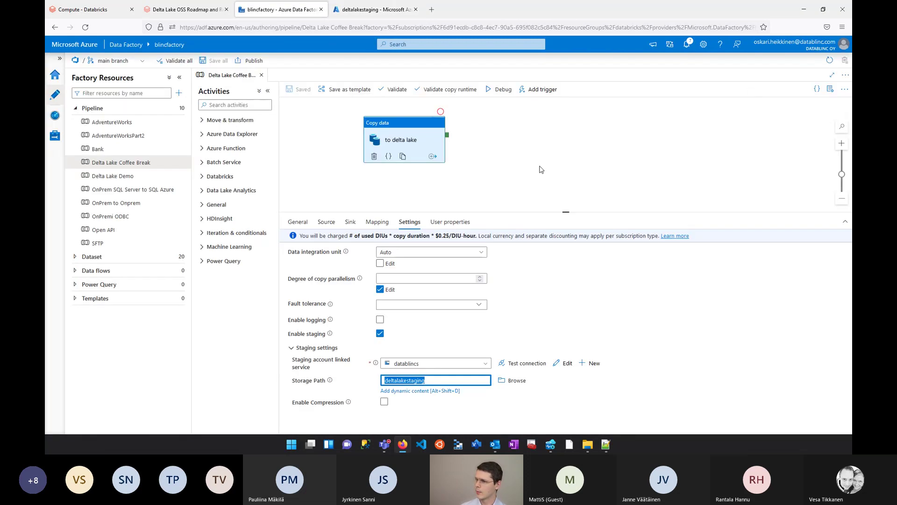
pyautogui.click(687, 44)
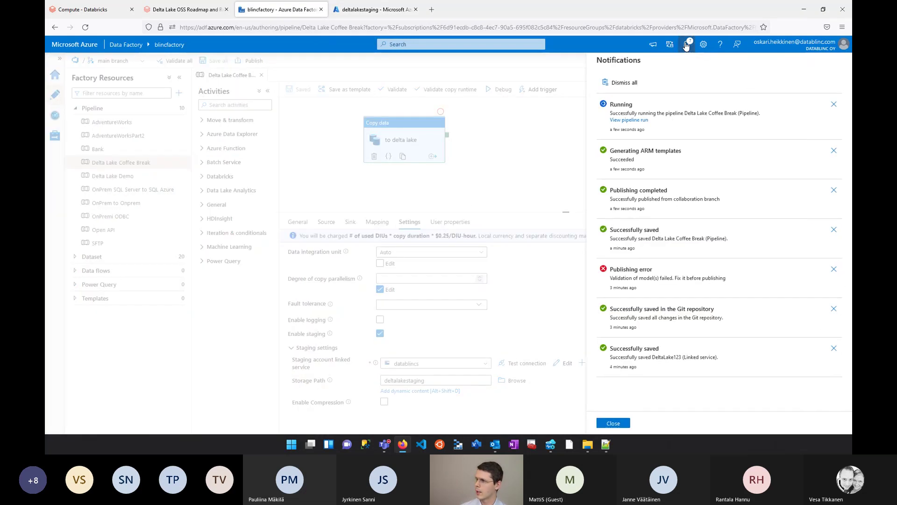
pyautogui.click(626, 120)
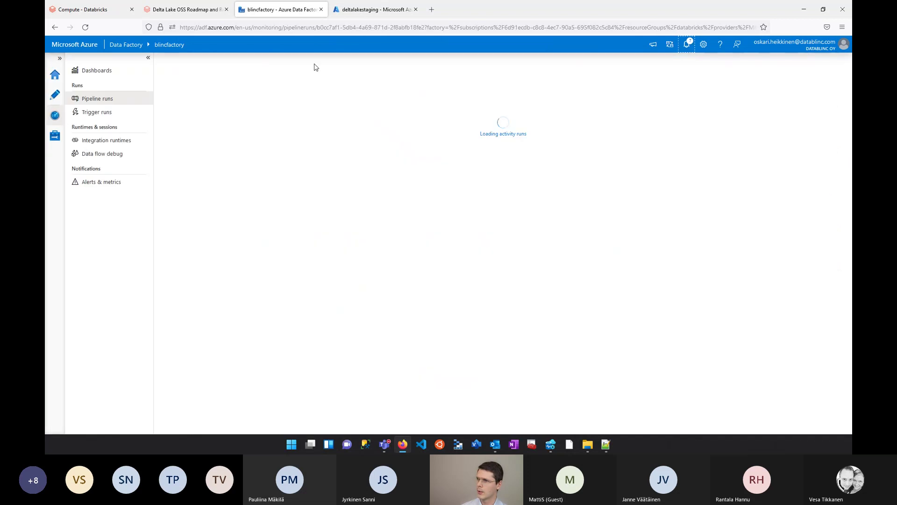
# - Refresh the deltalakestaging container in the Azure portal and open the run's folder down to AzureDatabricksDeltaLakeImportCommand
pyautogui.click(369, 14)
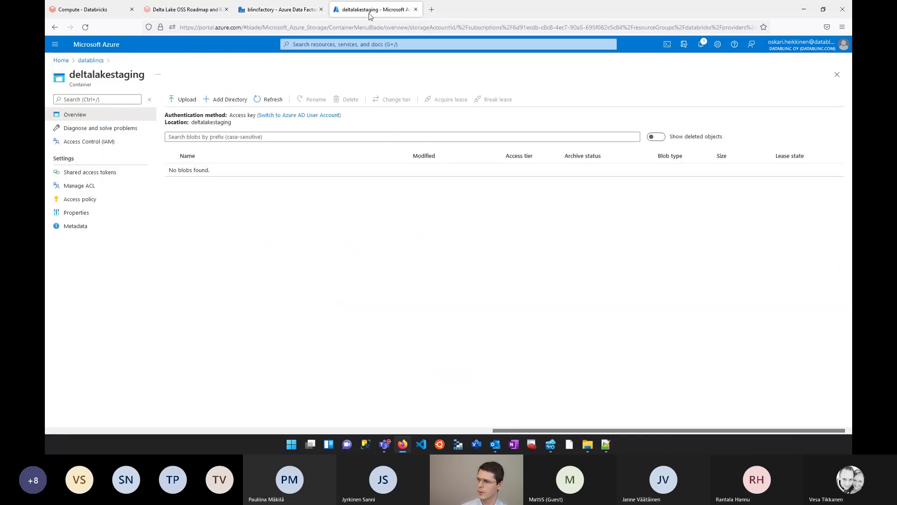
pyautogui.click(273, 99)
pyautogui.click(201, 174)
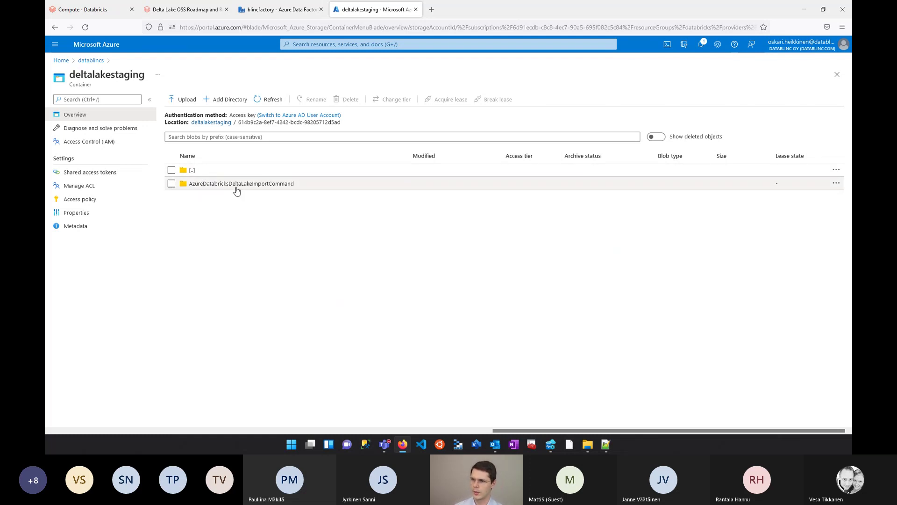
pyautogui.click(254, 187)
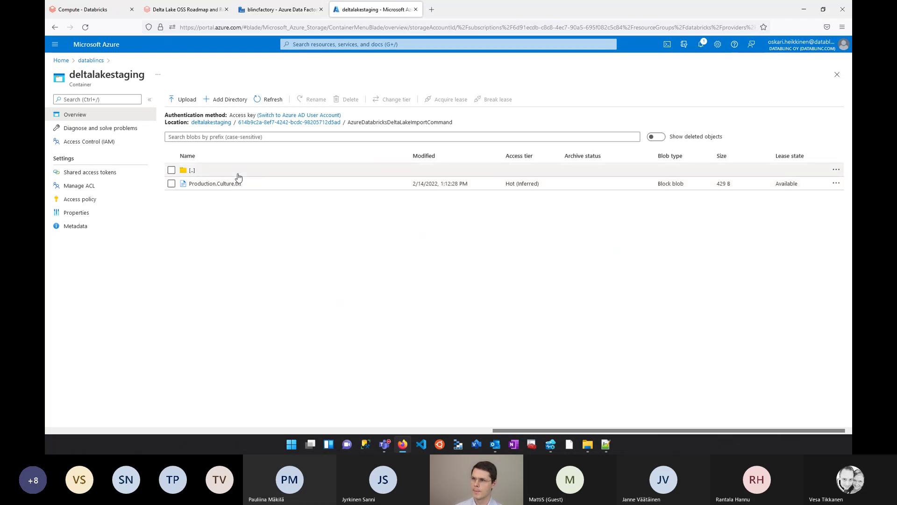
pyautogui.hotkey('alt', 'Tab')
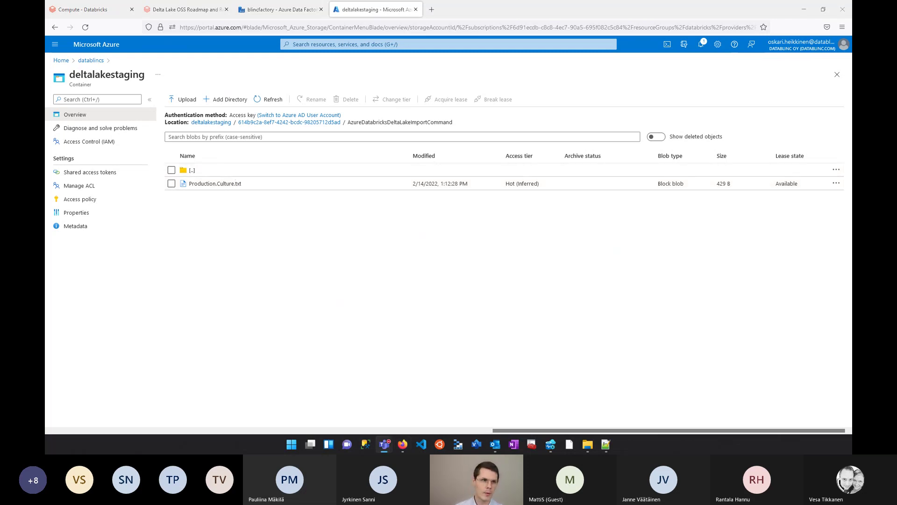
# - Return to the pipeline run in Azure Data Factory and keep refreshing the to delta lake activity's status until it finishes
pyautogui.click(292, 15)
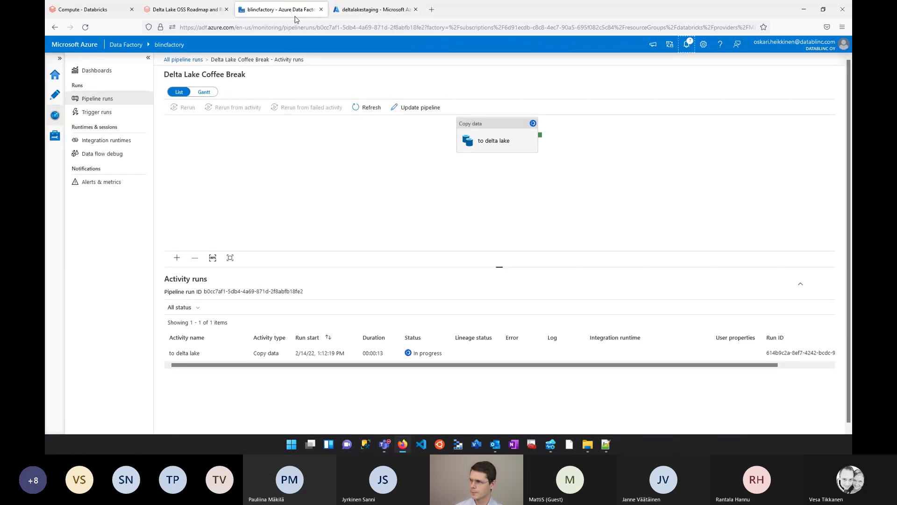
pyautogui.click(368, 108)
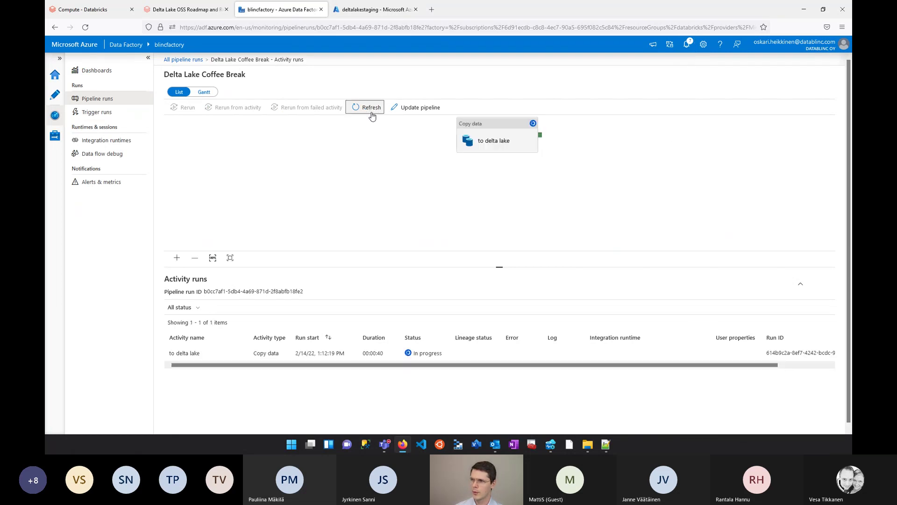
pyautogui.click(372, 112)
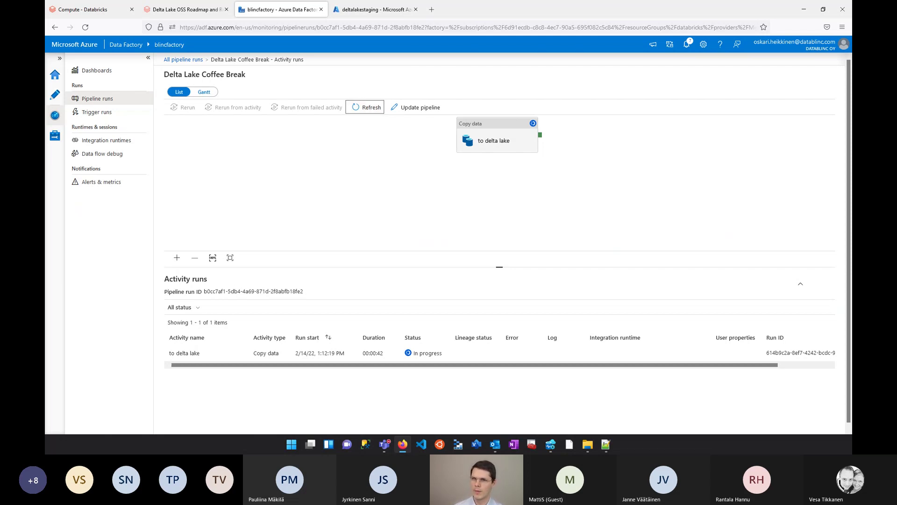
pyautogui.hotkey('alt', 'Tab')
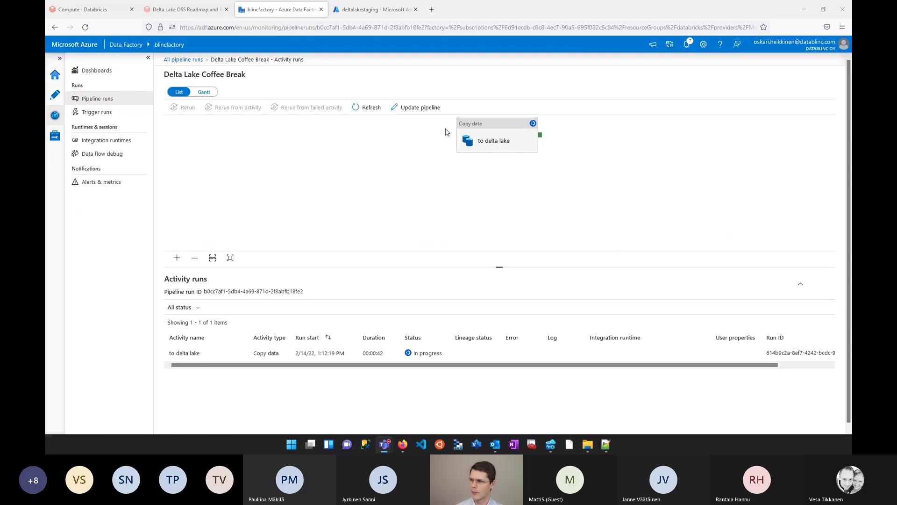
pyautogui.click(370, 113)
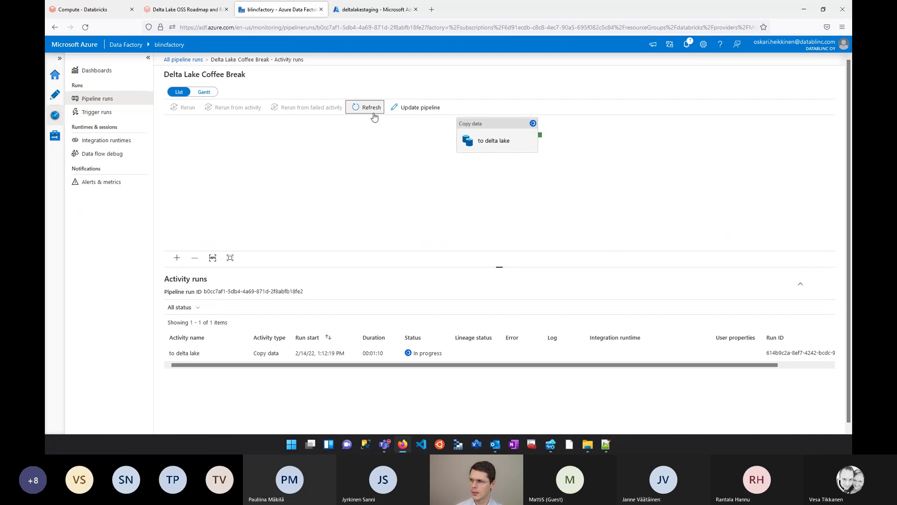
pyautogui.hotkey('alt', 'Tab')
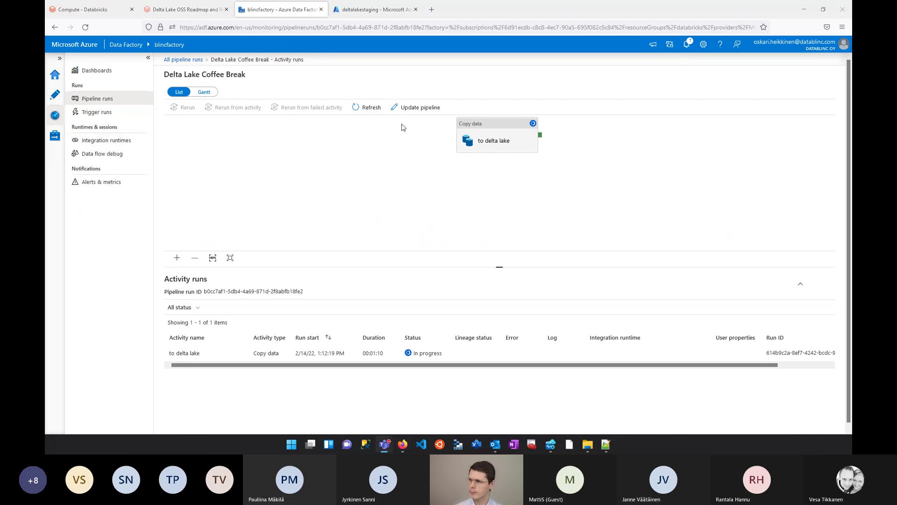
pyautogui.click(371, 114)
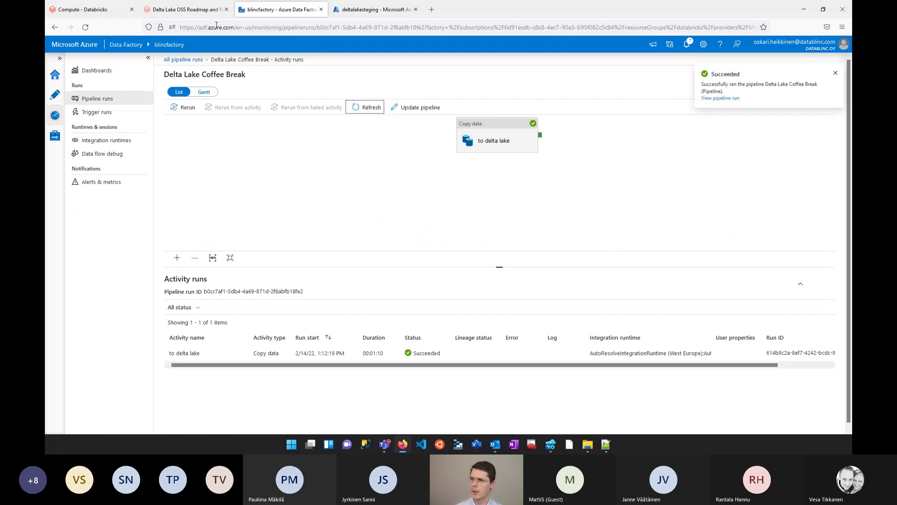
# - Switch to the Azure portal and refresh the AzureDatabricksDeltaLakeImportCommand folder to check the staged file after the run
pyautogui.click(382, 10)
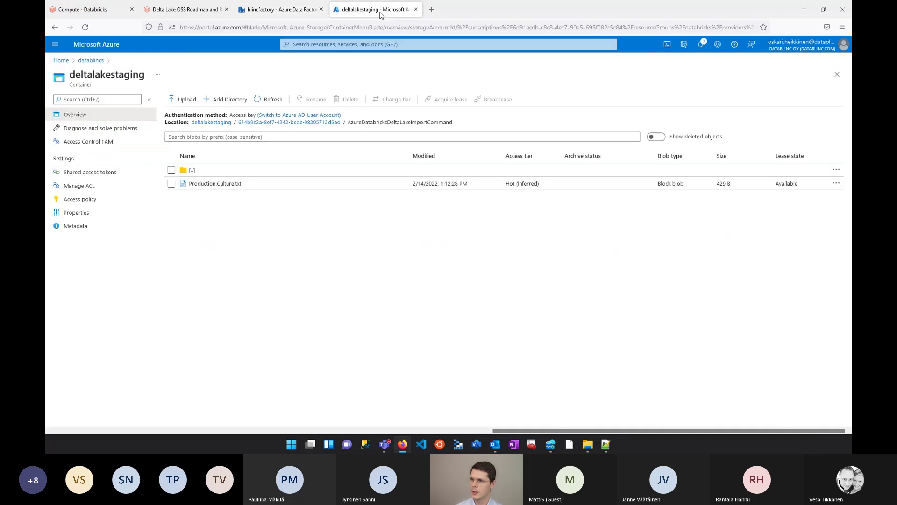
pyautogui.click(275, 100)
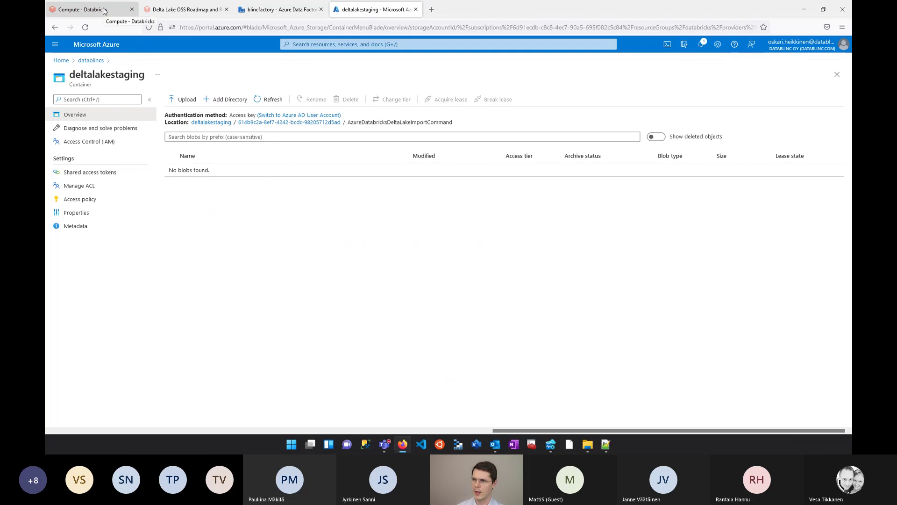
# - Switch to Databricks and examine the Log4j output in the Delta Lake cluster's driver logs
pyautogui.click(105, 11)
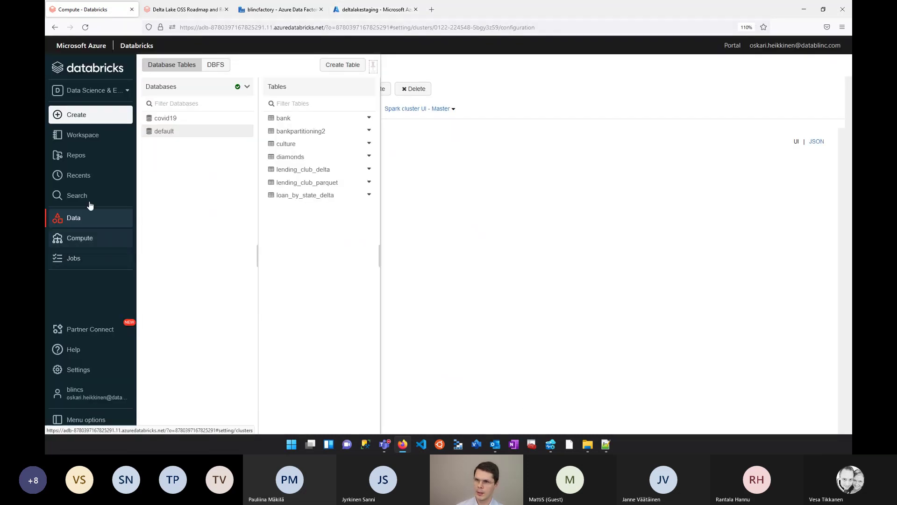
pyautogui.click(80, 239)
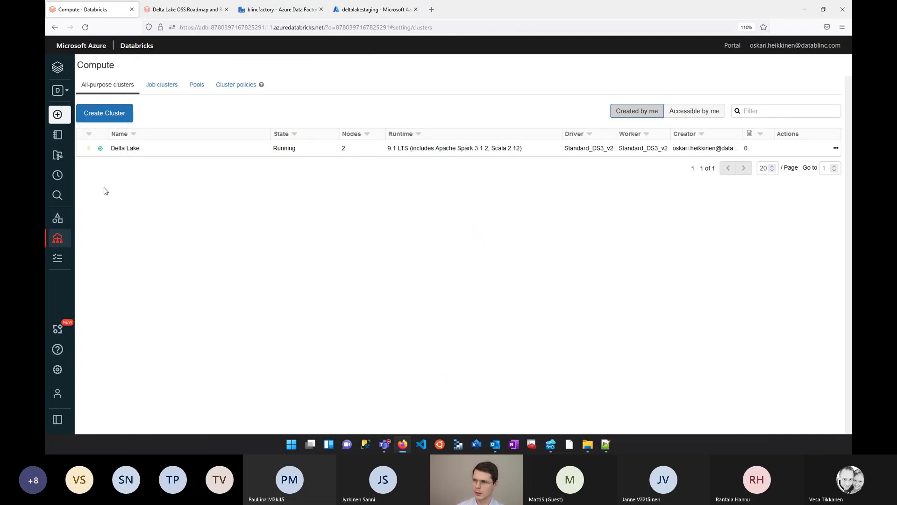
pyautogui.click(121, 150)
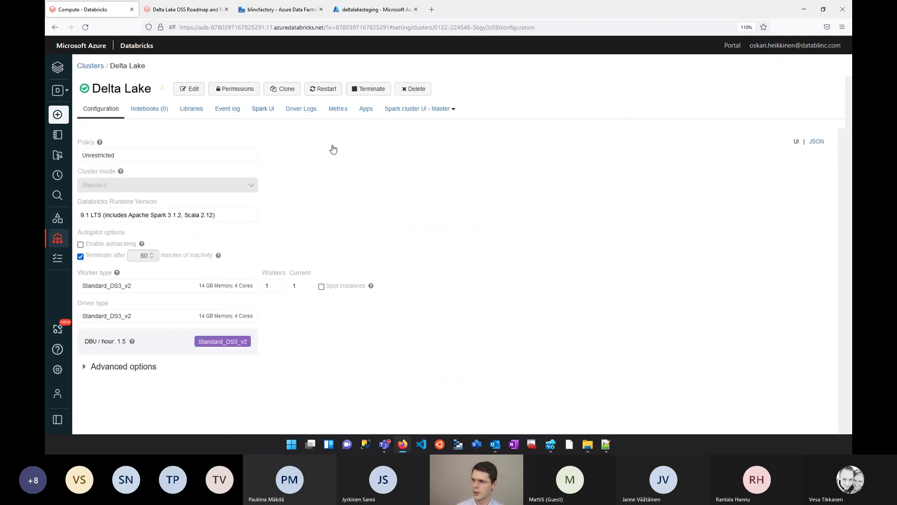
pyautogui.click(301, 109)
pyautogui.scroll(-3, 835, 314)
pyautogui.scroll(-2, 836, 314)
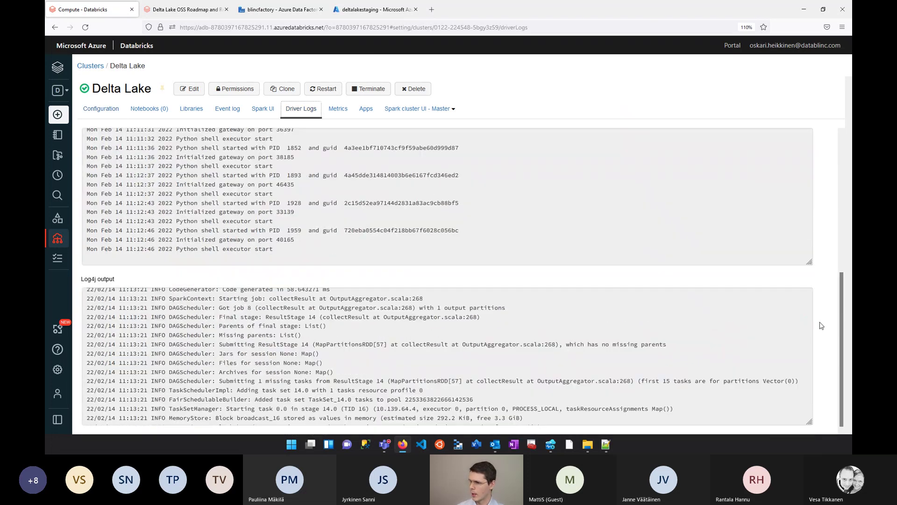
pyautogui.scroll(-10, 668, 391)
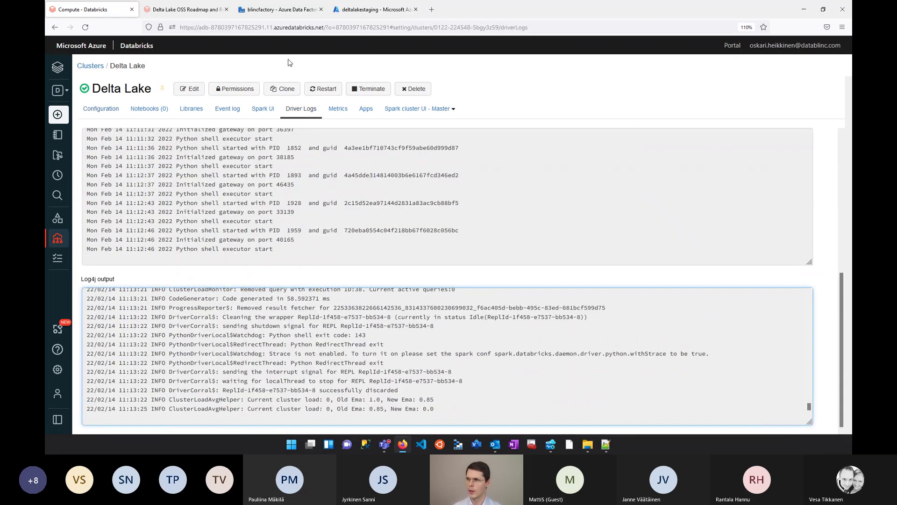
pyautogui.scroll(10, 517, 359)
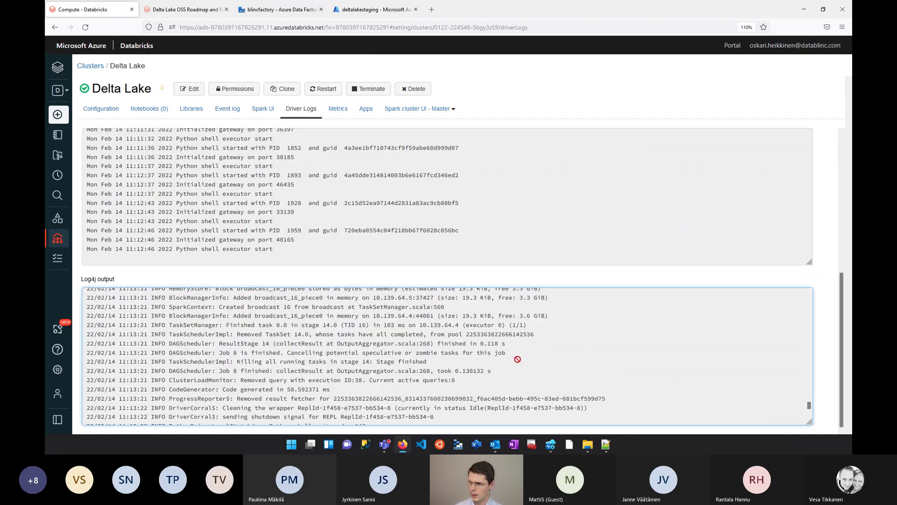
# - Examine the earlier Log4j output entries back to the Delta log commit for the Culture table and the staging folder access
pyautogui.scroll(6, 518, 359)
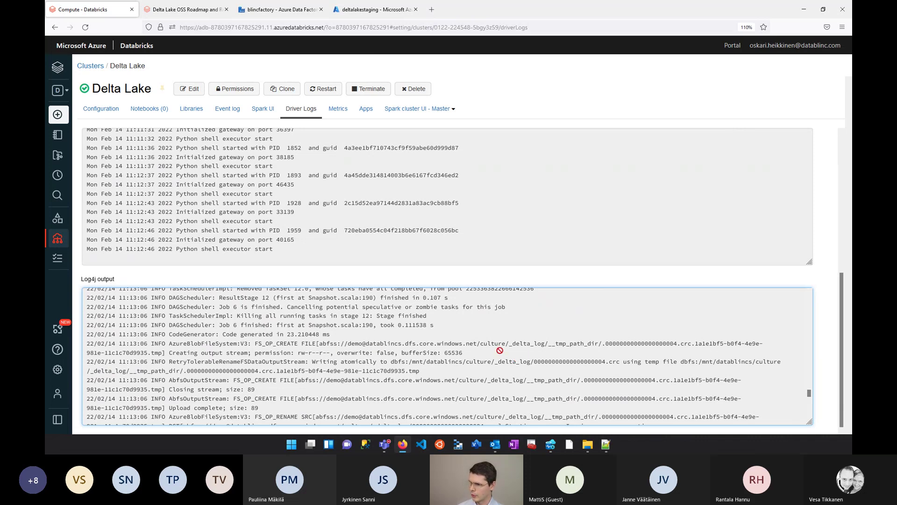
pyautogui.moveTo(255, 344); pyautogui.dragTo(592, 349)
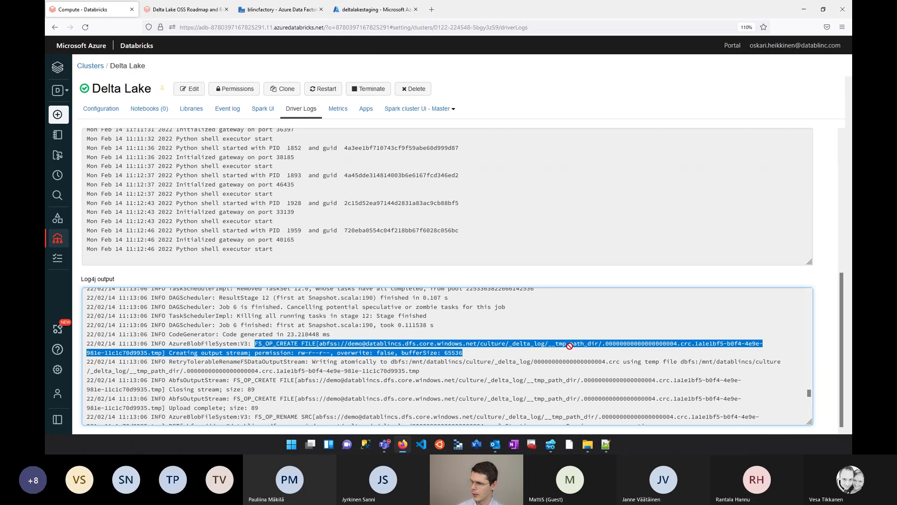
pyautogui.scroll(5, 587, 330)
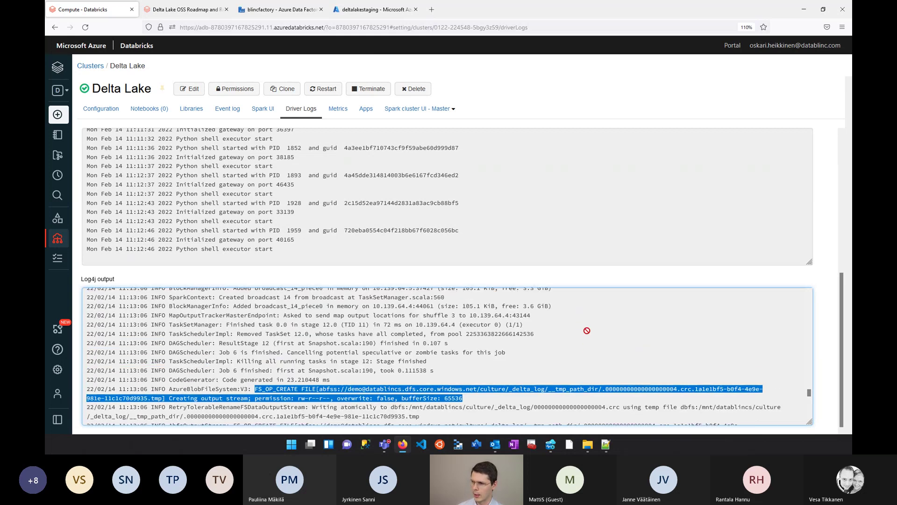
pyautogui.scroll(8, 587, 331)
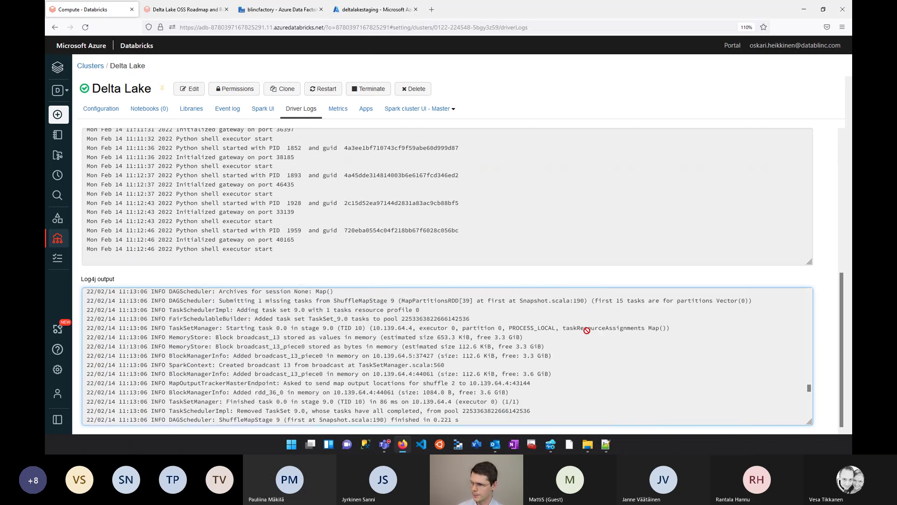
pyautogui.scroll(10, 587, 330)
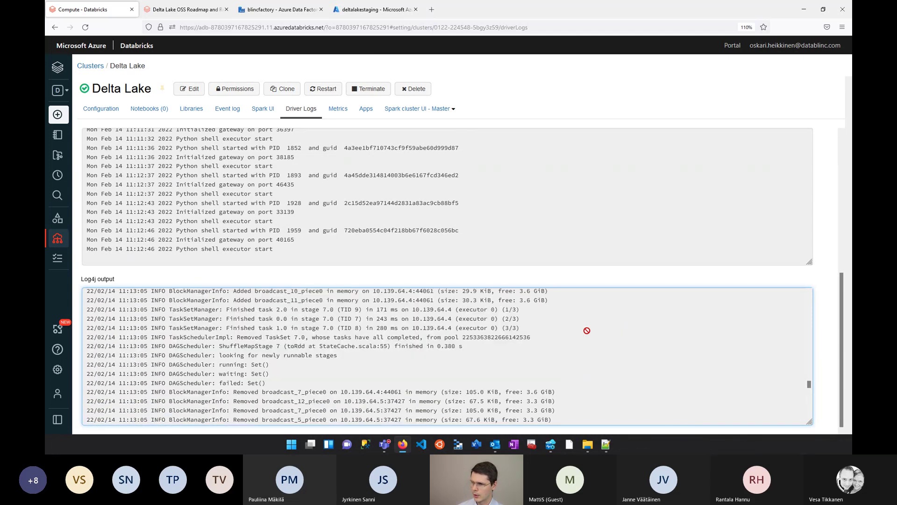
pyautogui.scroll(10, 587, 330)
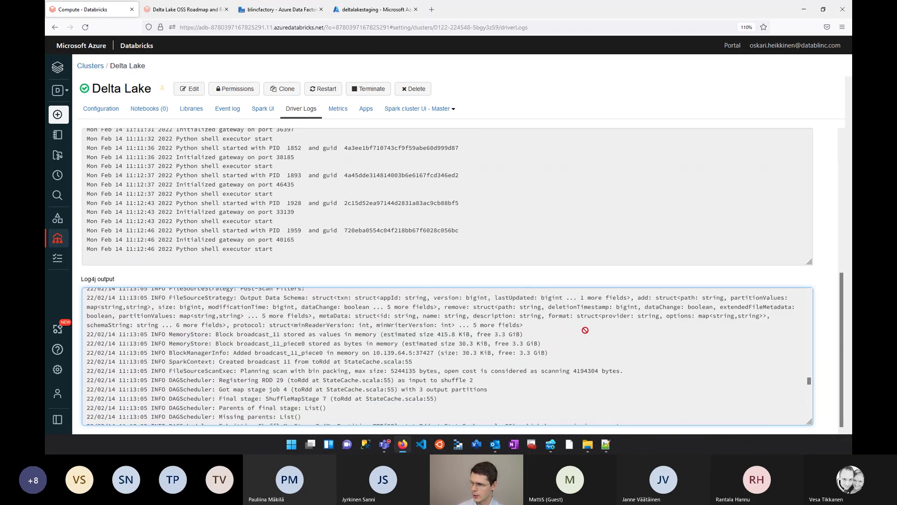
pyautogui.scroll(10, 585, 330)
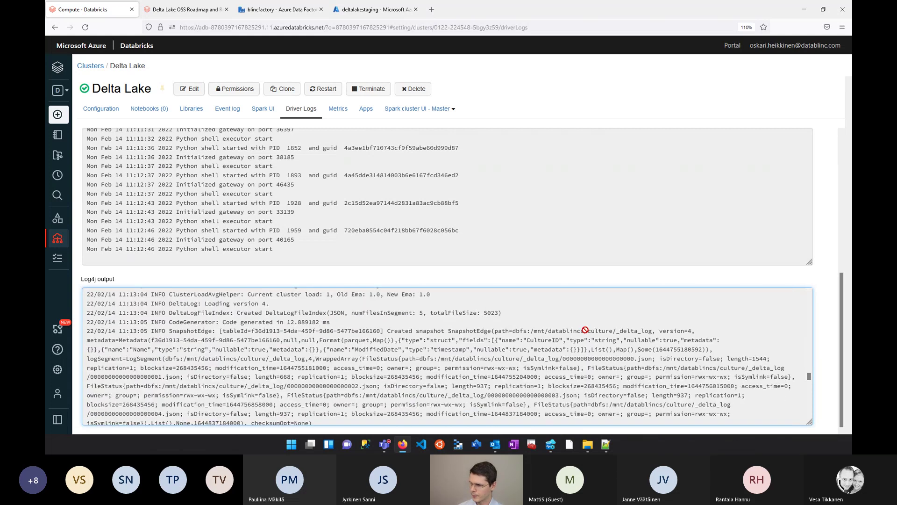
pyautogui.scroll(10, 585, 331)
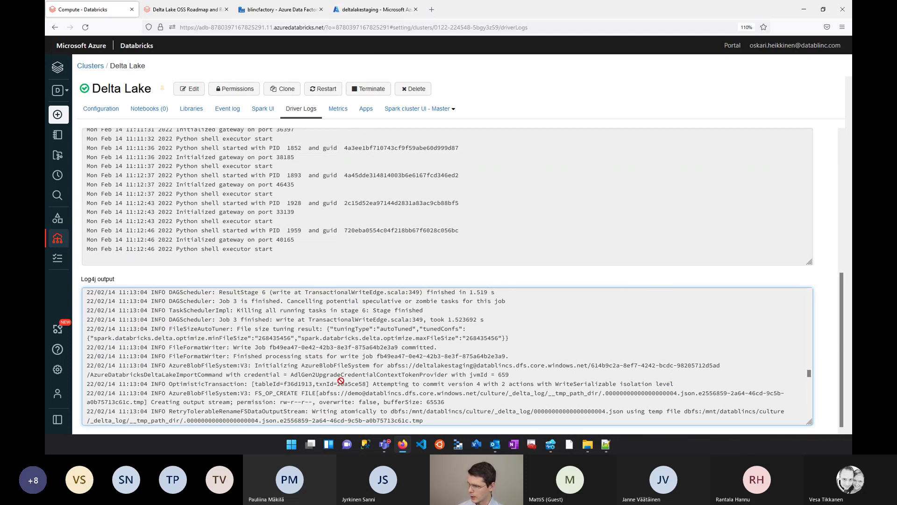
# - Copy the run folder's ID from the deltalakestaging path in the AzureBlobFileSystem initialization log entry and highlight the whole entry
pyautogui.moveTo(89, 365); pyautogui.dragTo(558, 377)
pyautogui.click(399, 365)
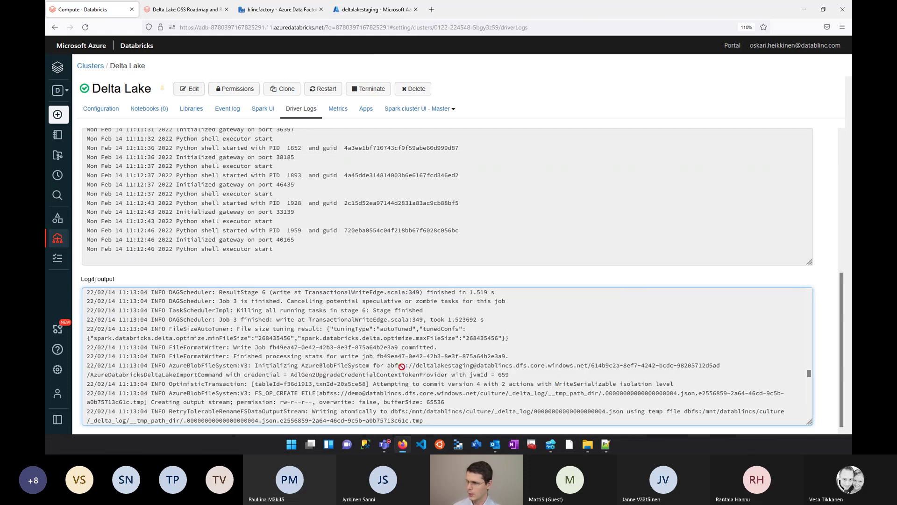
pyautogui.moveTo(387, 365); pyautogui.dragTo(676, 366)
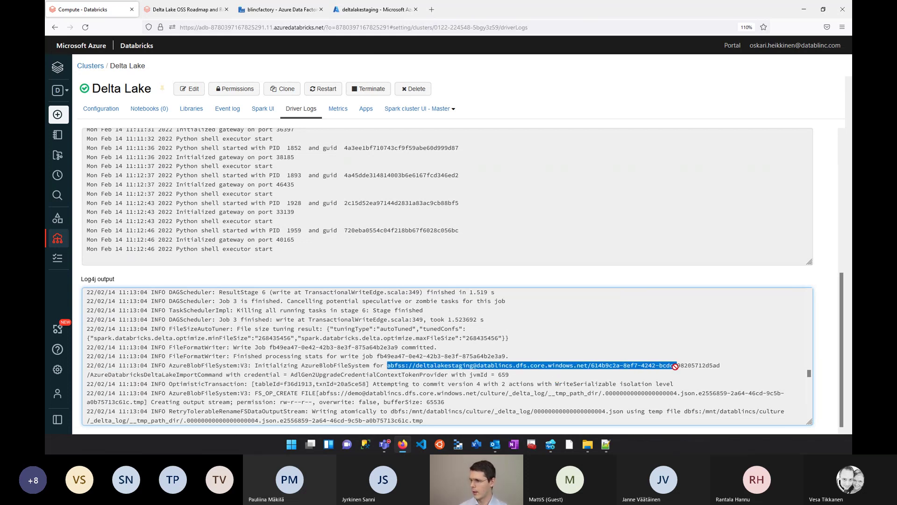
pyautogui.click(607, 366)
pyautogui.moveTo(591, 365); pyautogui.dragTo(724, 365)
pyautogui.hotkey('ctrl', 'c')
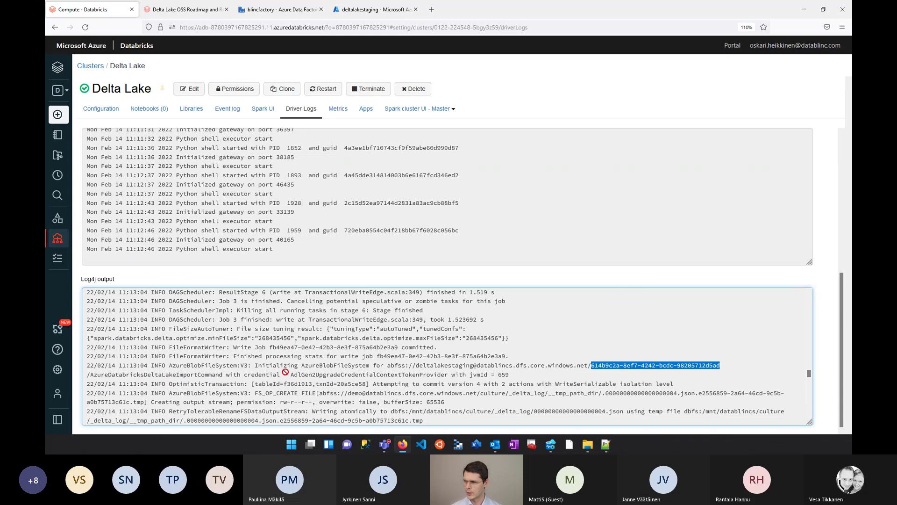
pyautogui.moveTo(147, 366); pyautogui.dragTo(529, 373)
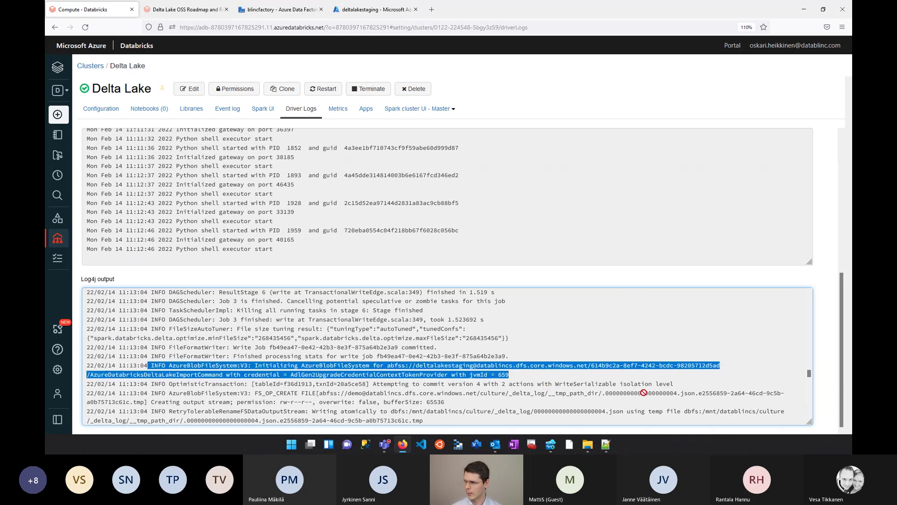
# - Switch to the deltalakestaging container in the Azure portal and search the page for the copied folder ID
pyautogui.click(389, 15)
pyautogui.hotkey('ctrl', 'f')
pyautogui.hotkey('ctrl', 'v')
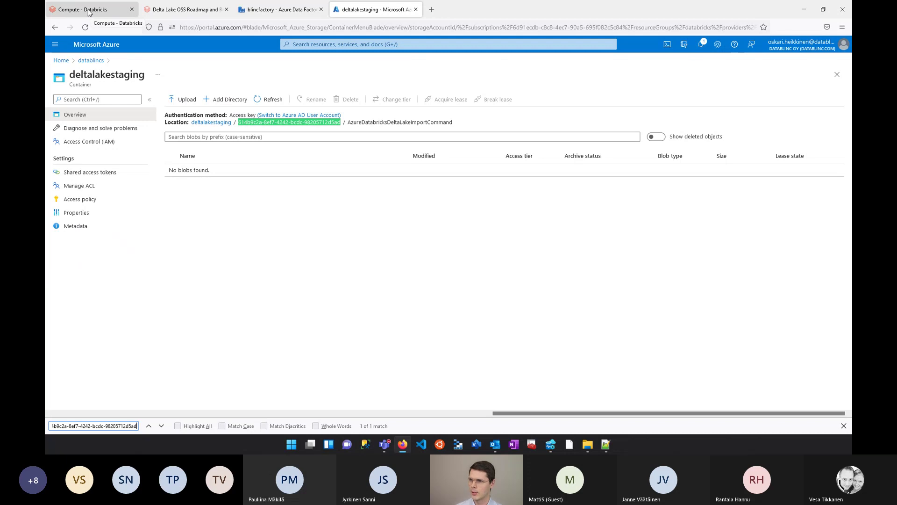
# - Switch to the Delta Lake OSS Roadmap blog post and enlarge the Delta Lake architecture diagram
pyautogui.click(196, 15)
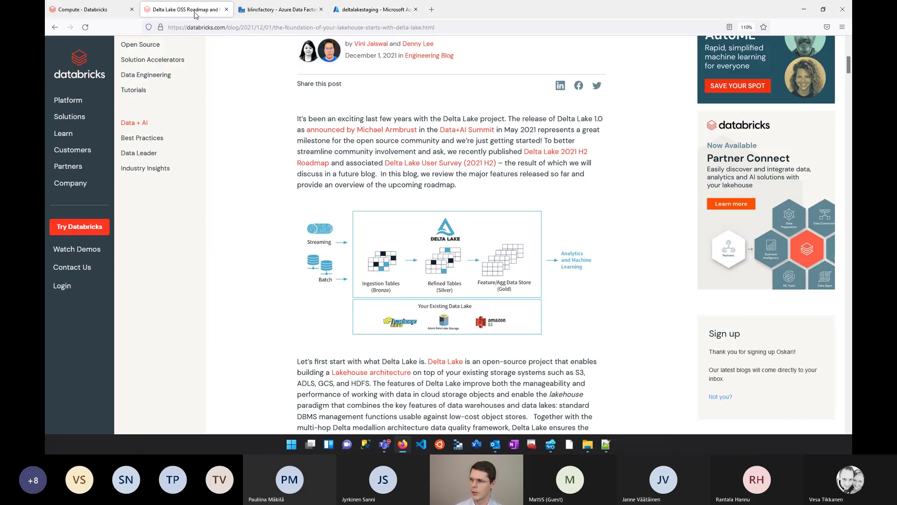
pyautogui.click(457, 280)
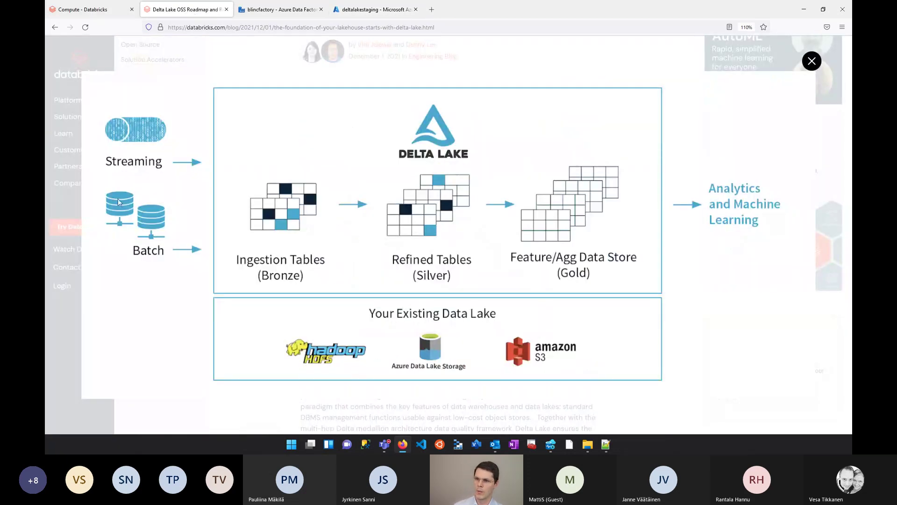